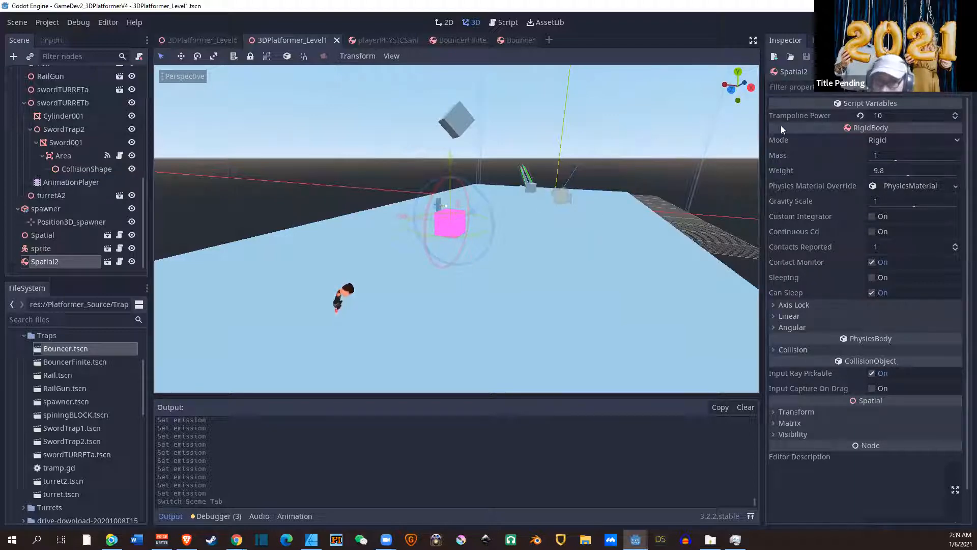
{"action": "left_click", "coordinate": [54, 23]}
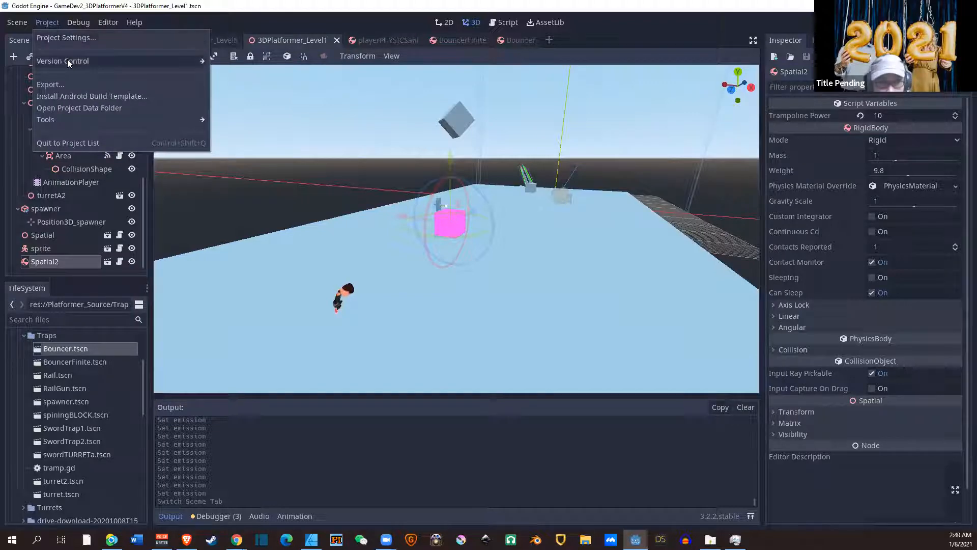
{"action": "mouse_move", "coordinate": [184, 66]}
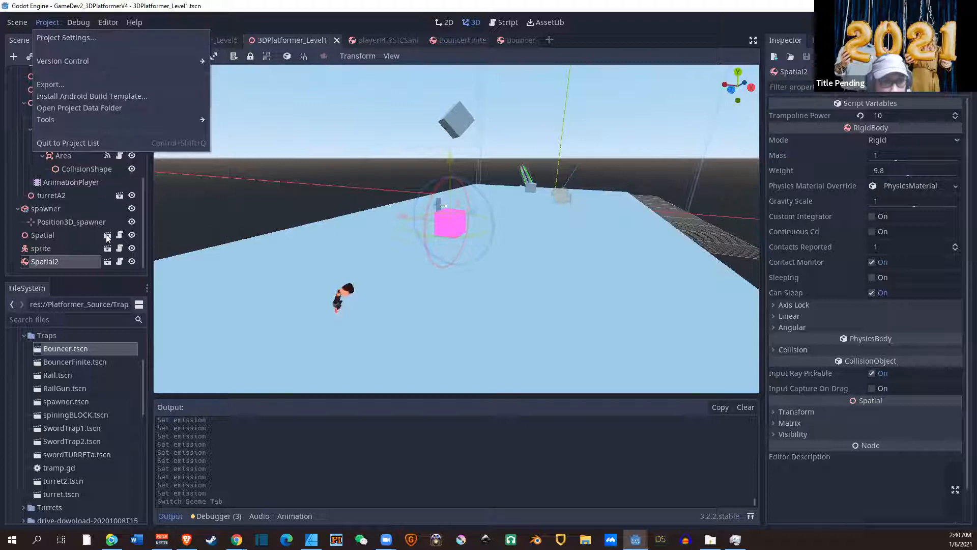
{"action": "left_click", "coordinate": [19, 156]}
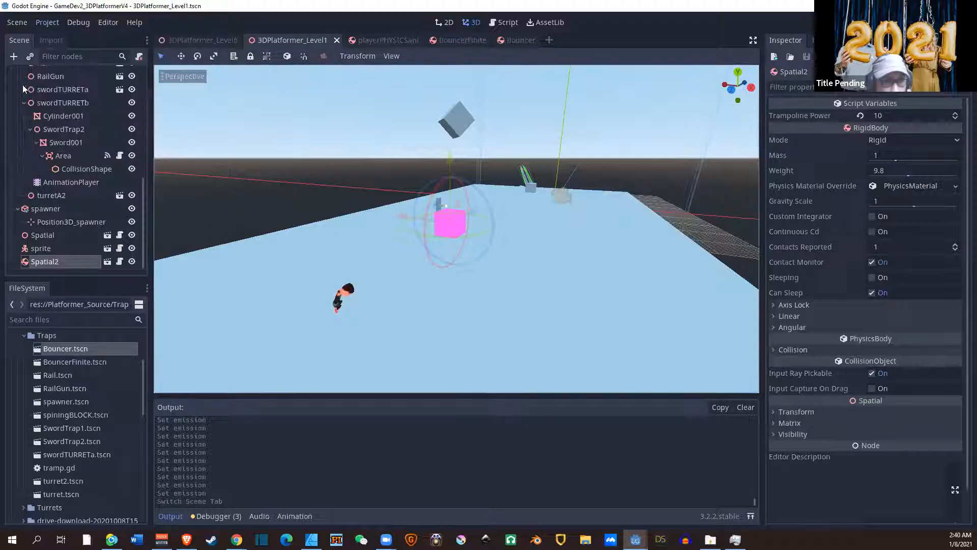
- Instance the Platformer_Source/Traps/BouncerFinite.tscn scene as a child of the Spatial2 node
{"action": "left_click", "coordinate": [30, 56]}
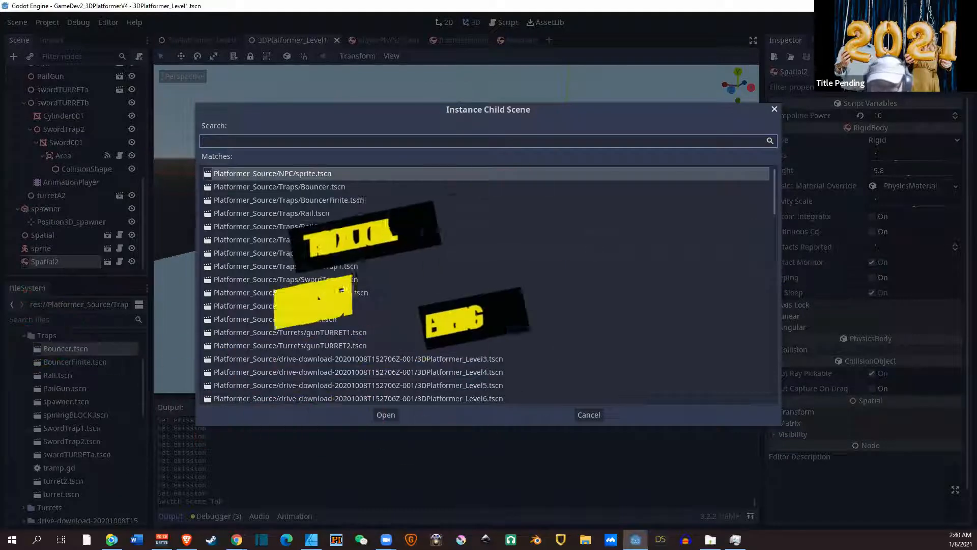
{"action": "left_click", "coordinate": [348, 190]}
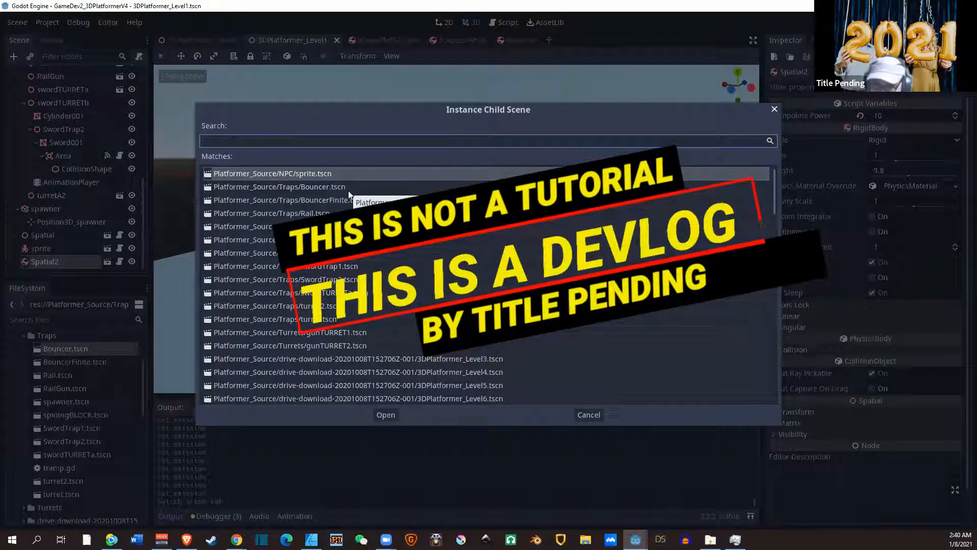
{"action": "left_click", "coordinate": [348, 199]}
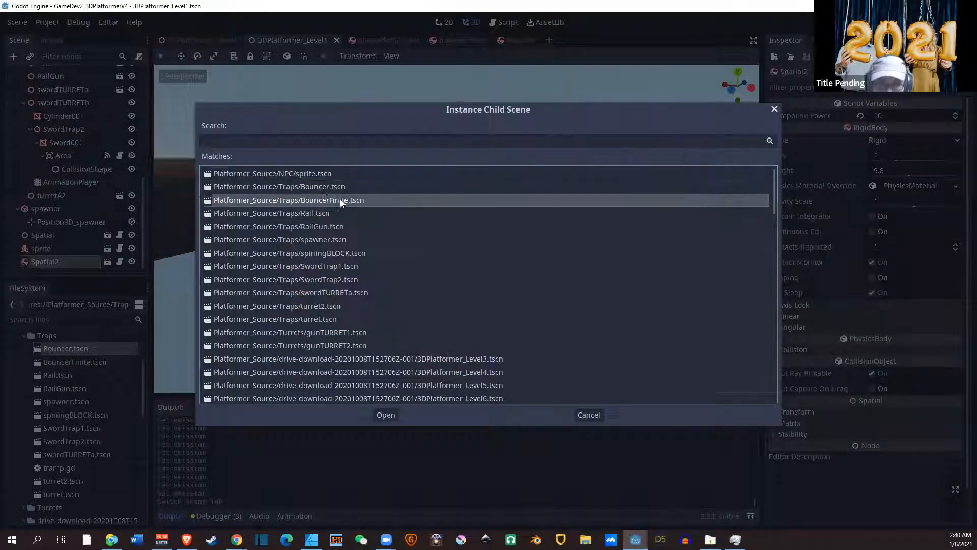
{"action": "left_click", "coordinate": [318, 216]}
{"action": "left_click", "coordinate": [328, 226]}
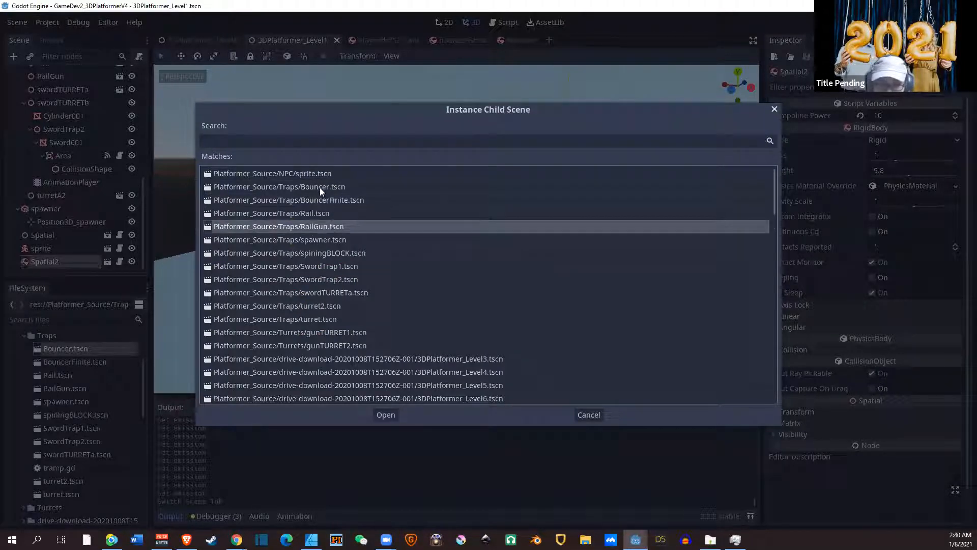
{"action": "left_click", "coordinate": [311, 176]}
{"action": "scroll", "coordinate": [386, 264], "scroll_direction": "down", "scroll_amount": 10}
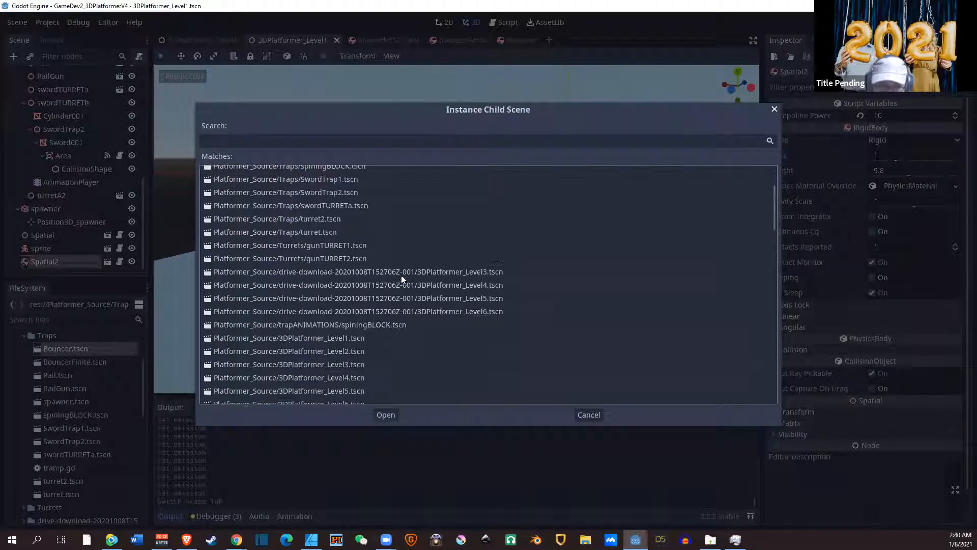
{"action": "scroll", "coordinate": [392, 305], "scroll_direction": "down", "scroll_amount": 12}
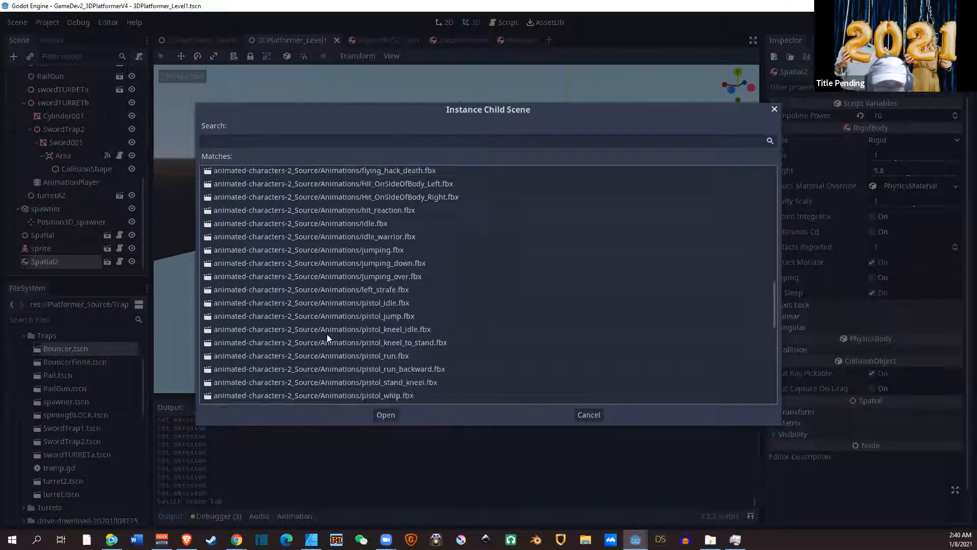
{"action": "scroll", "coordinate": [327, 335], "scroll_direction": "up", "scroll_amount": 5}
{"action": "scroll", "coordinate": [321, 334], "scroll_direction": "up", "scroll_amount": 15}
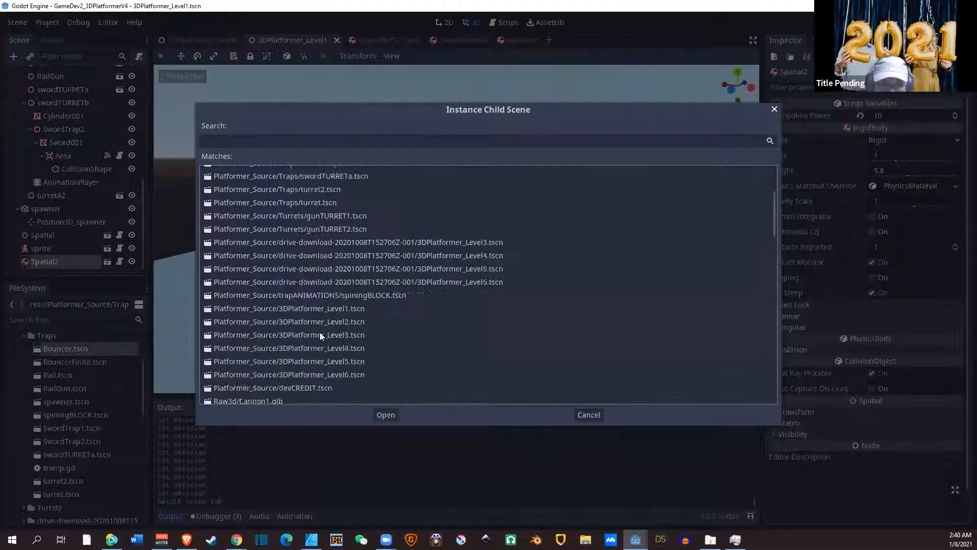
{"action": "scroll", "coordinate": [356, 249], "scroll_direction": "down", "scroll_amount": 5}
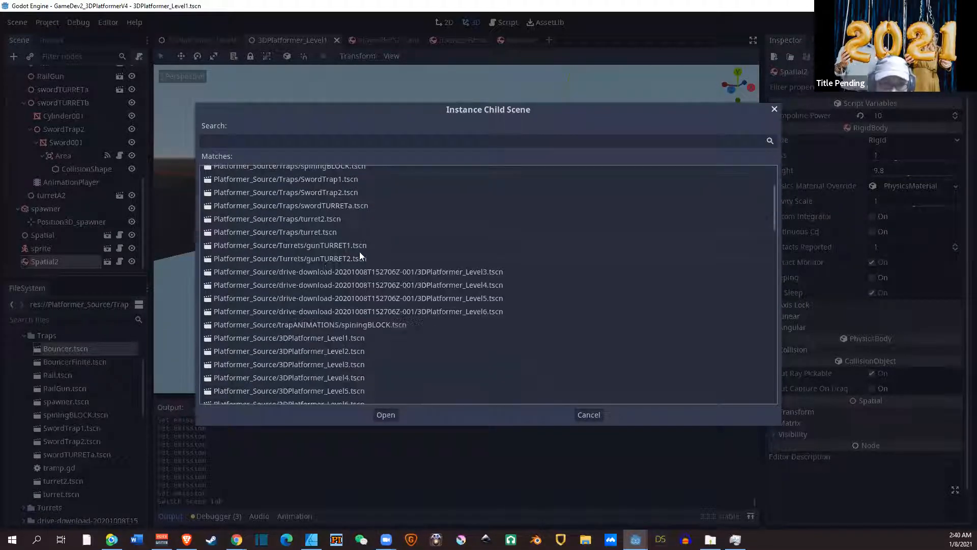
{"action": "scroll", "coordinate": [331, 244], "scroll_direction": "up", "scroll_amount": 5}
{"action": "double_click", "coordinate": [350, 199]}
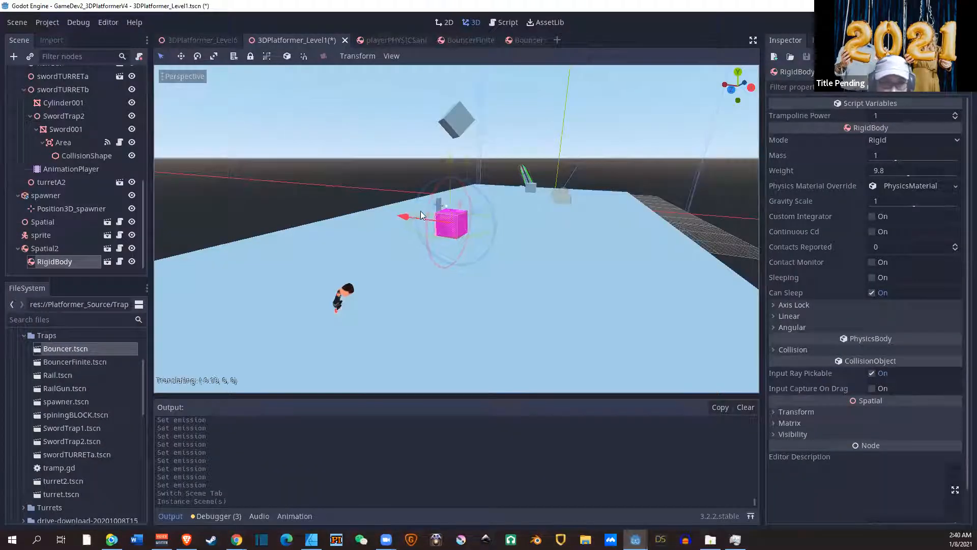
- Move the new BouncerFinite cube out of the existing bouncer so it sits in front of it, and save the level scene
{"action": "scroll", "coordinate": [458, 216], "scroll_direction": "up", "scroll_amount": 4}
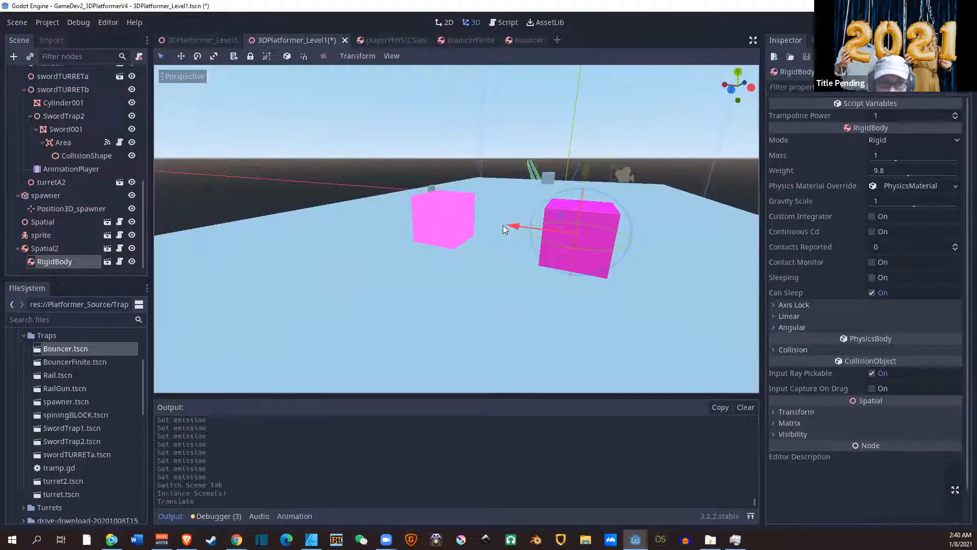
{"action": "middle_click_drag", "start_coordinate": [503, 225], "coordinate": [522, 299]}
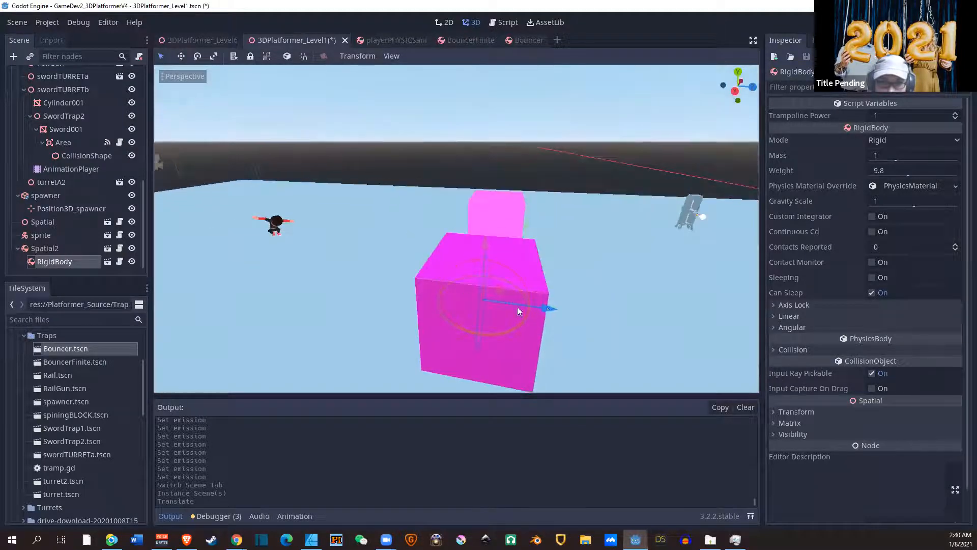
{"action": "left_click_drag", "start_coordinate": [516, 306], "coordinate": [398, 203]}
{"action": "middle_click_drag", "start_coordinate": [478, 279], "coordinate": [497, 289]}
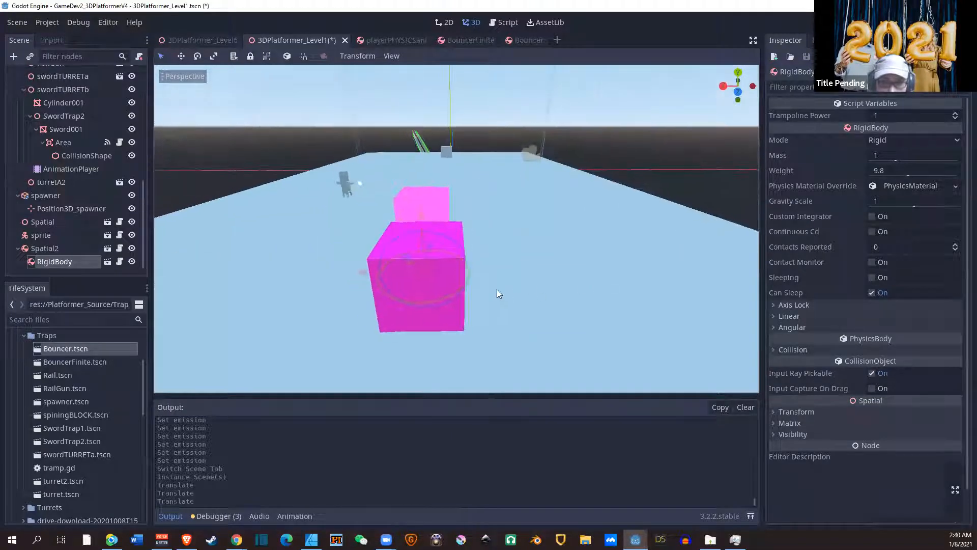
{"action": "left_click_drag", "start_coordinate": [347, 277], "coordinate": [322, 285]}
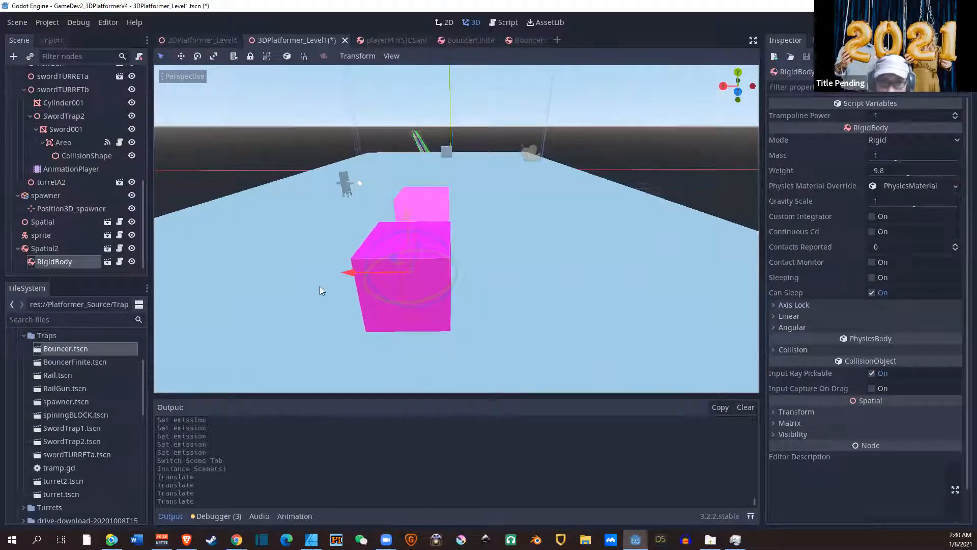
{"action": "key", "text": "ctrl+s"}
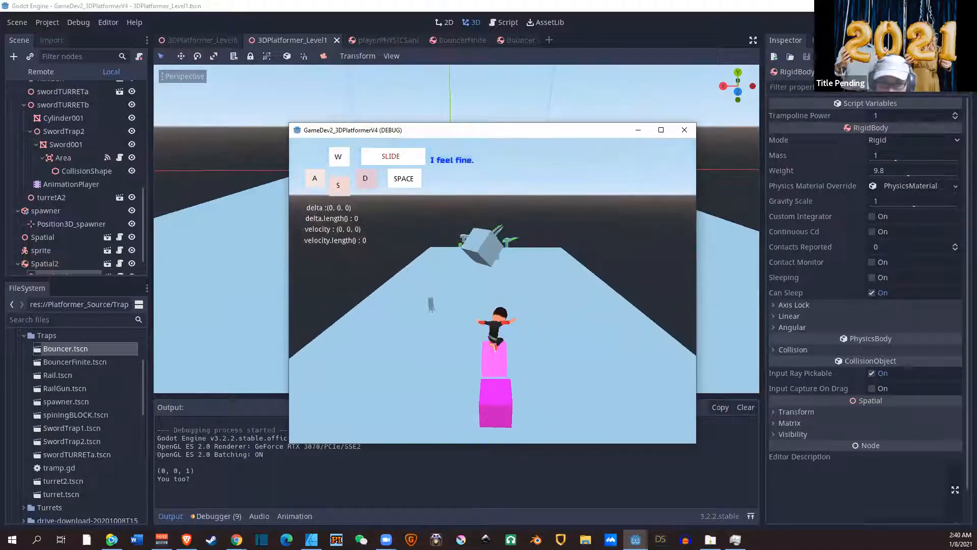
- Playtest the level by moving and jumping the character around the two pink bouncer cubes, and close the game
{"action": "key", "text": "w"}
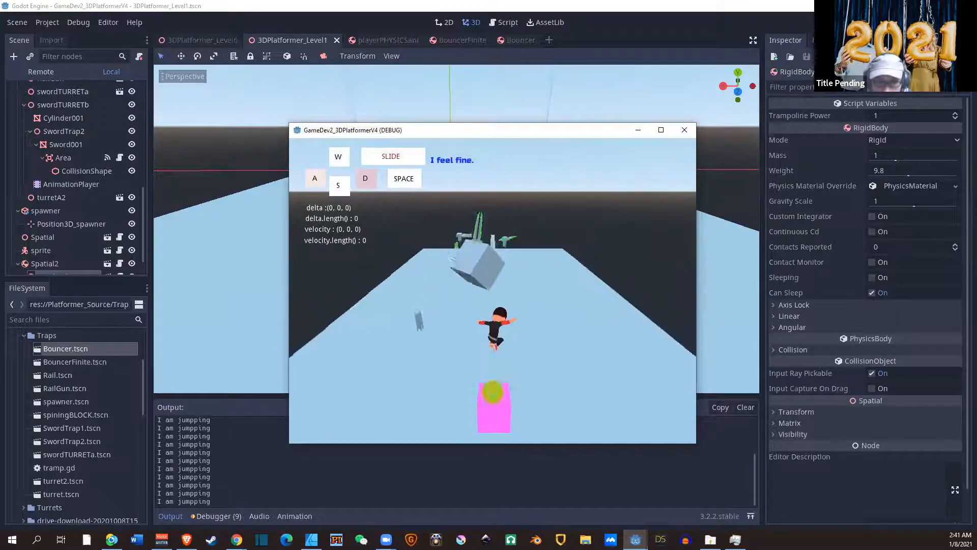
{"action": "key", "text": "s"}
{"action": "key", "text": "d"}
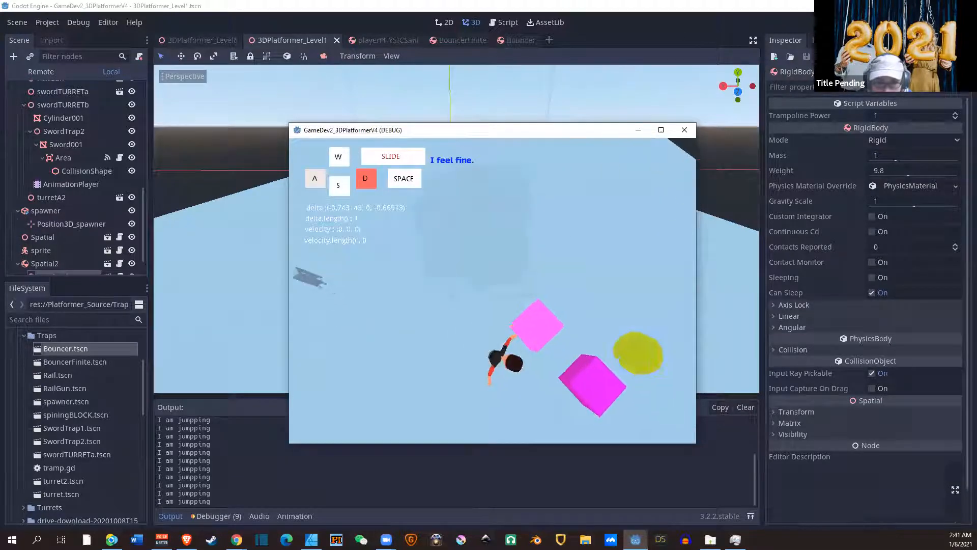
{"action": "key", "text": "space"}
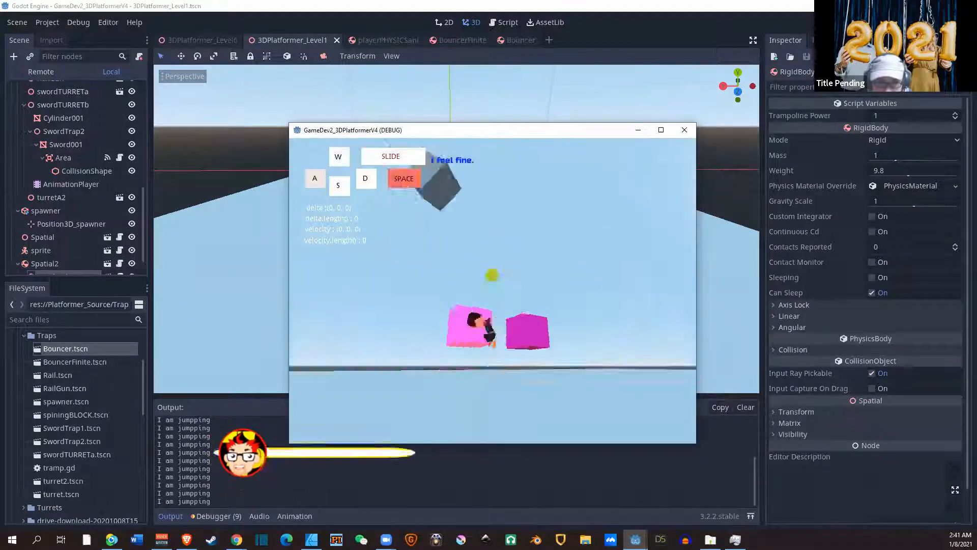
{"action": "key", "text": "a"}
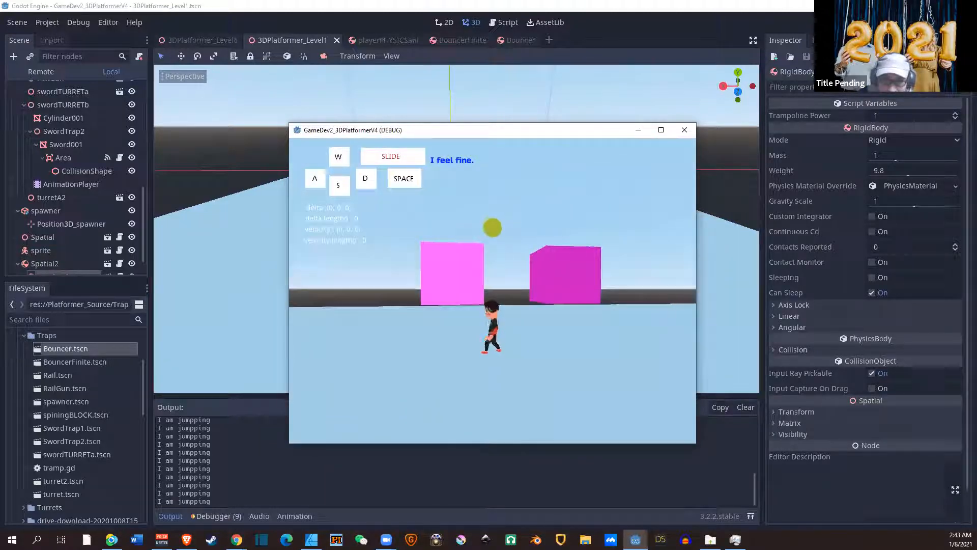
{"action": "key", "text": "d"}
{"action": "key", "text": "d"}
{"action": "key", "text": "space"}
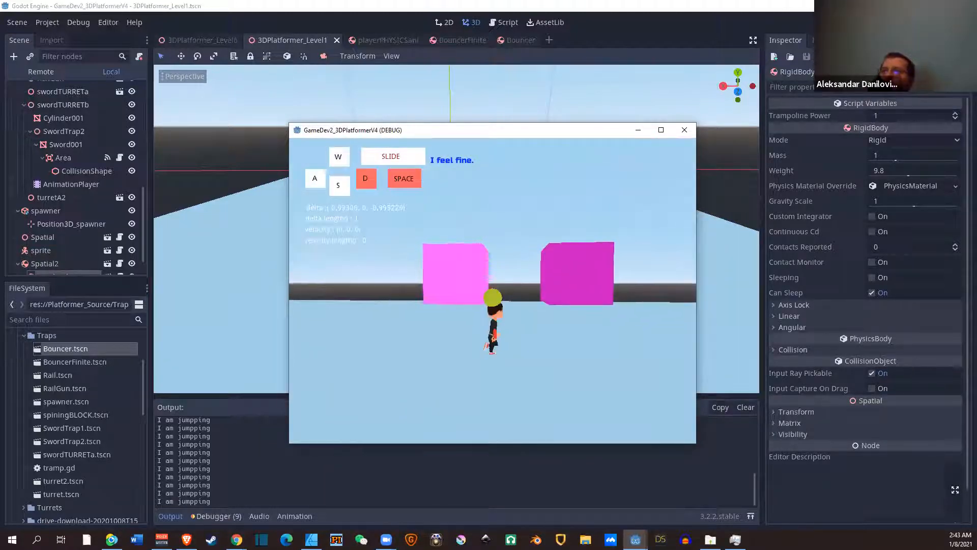
{"action": "key", "text": "space"}
{"action": "key", "text": "space"}
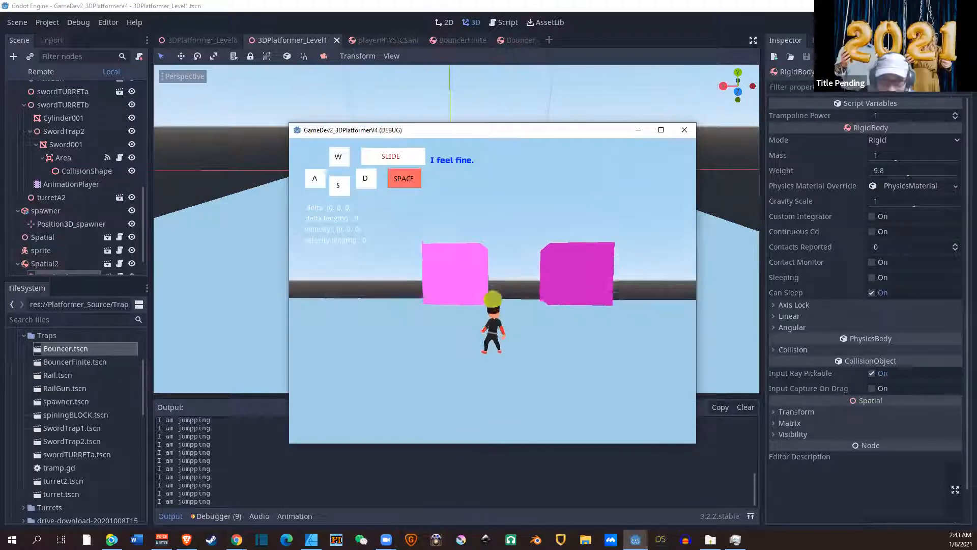
{"action": "key", "text": "d"}
{"action": "key", "text": "w"}
{"action": "key", "text": "d"}
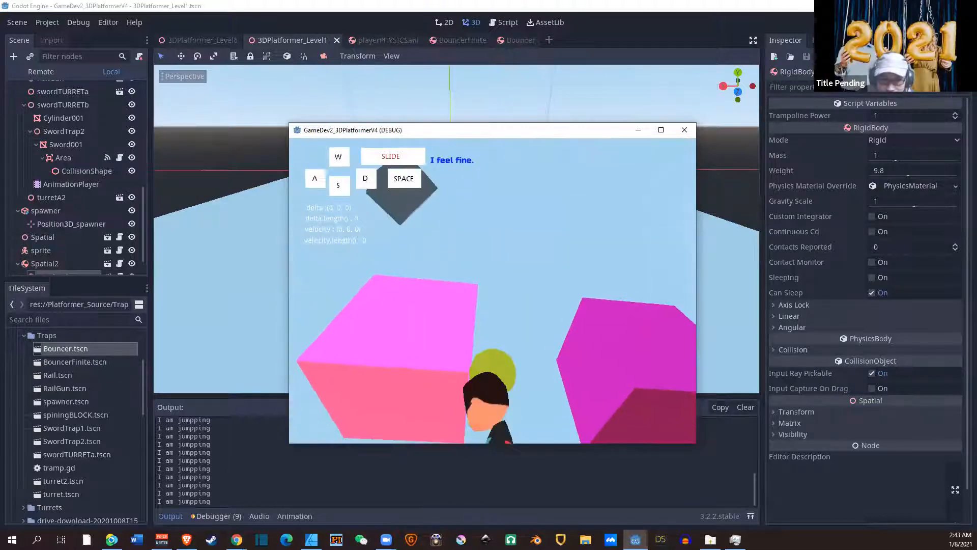
{"action": "key", "text": "Escape"}
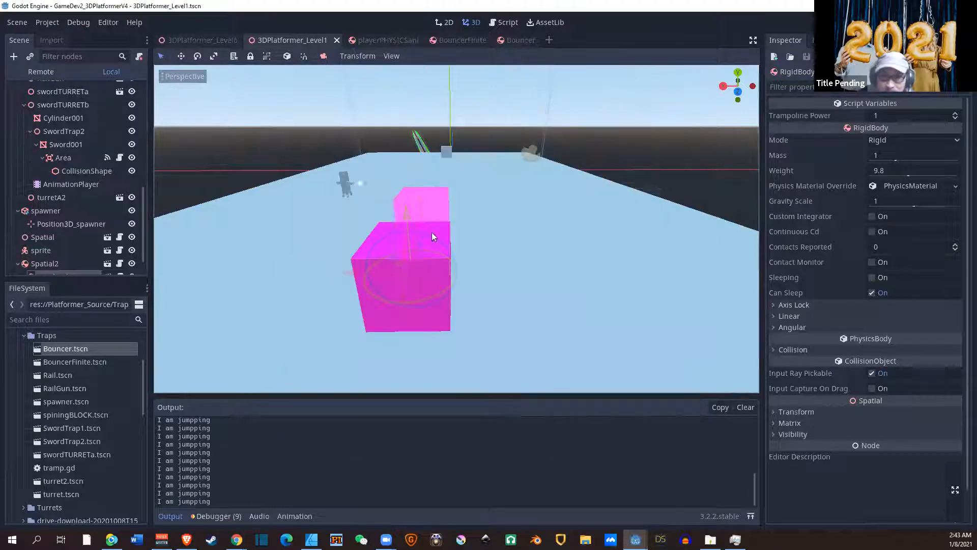
- Run the level and jump the character onto the two separated pink bouncer cubes to test their bounce
{"action": "key", "text": "F5"}
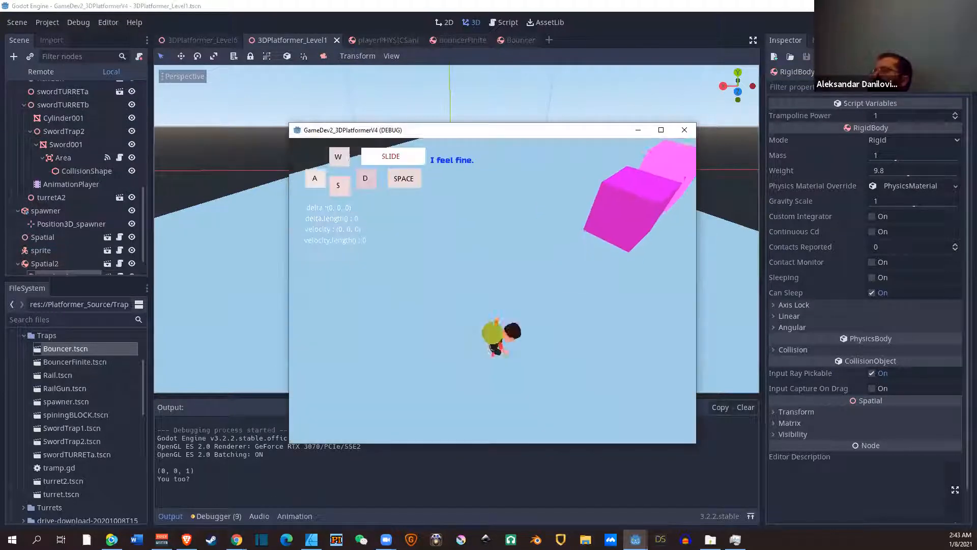
{"action": "key", "text": "w"}
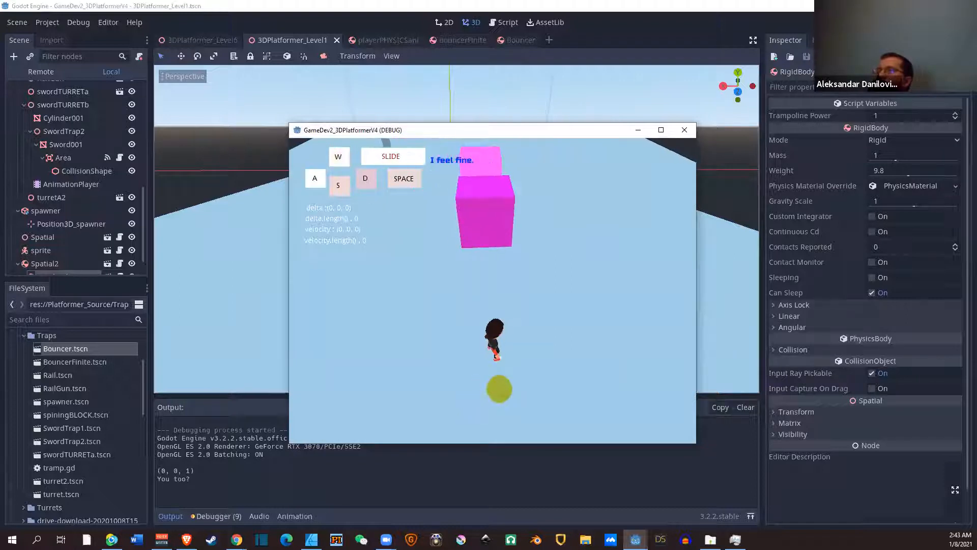
{"action": "key", "text": "space"}
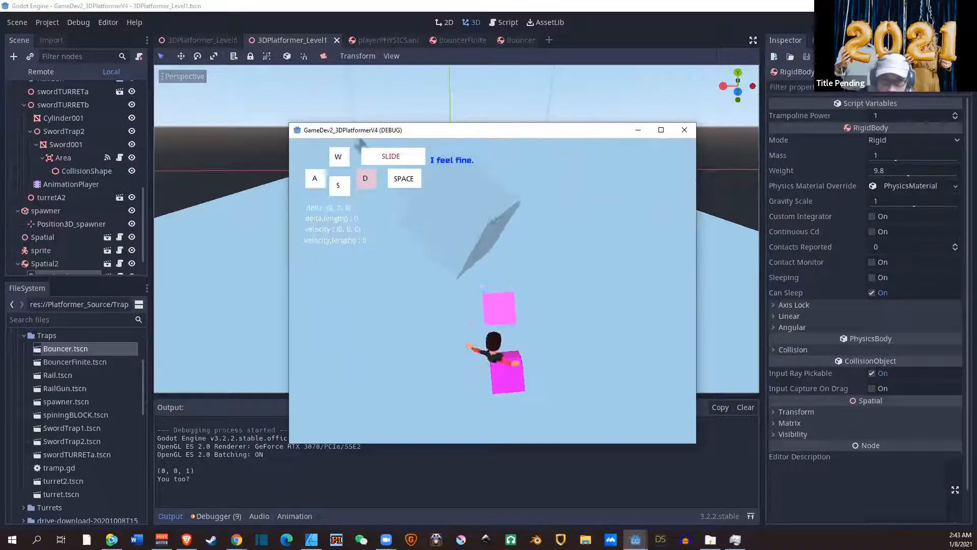
{"action": "key", "text": "s"}
{"action": "key", "text": "d"}
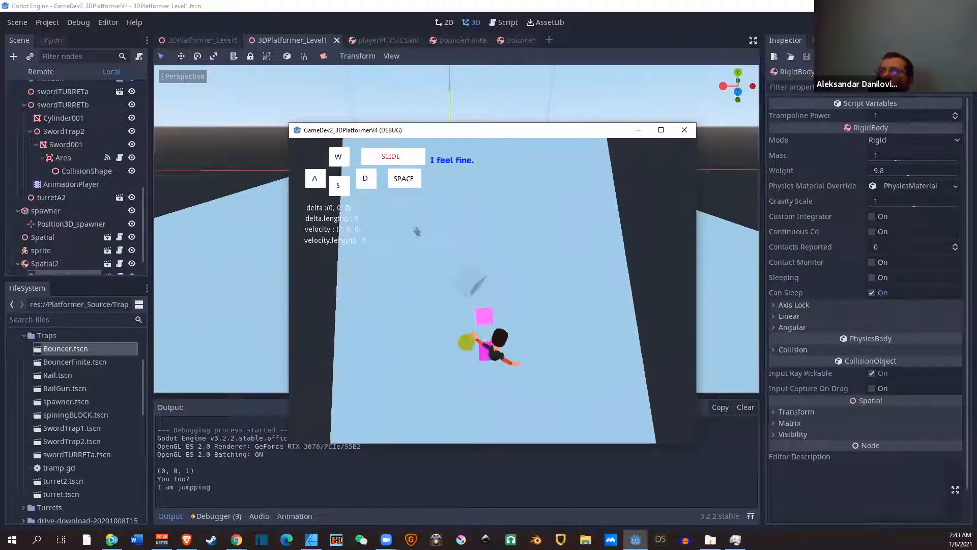
{"action": "key", "text": "a"}
{"action": "key", "text": "space"}
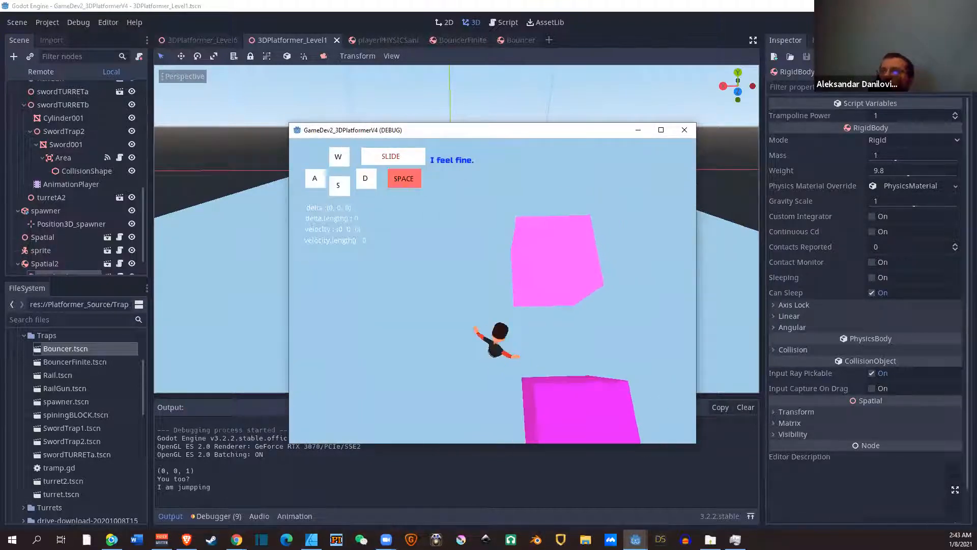
{"action": "key", "text": "d"}
{"action": "key", "text": "s"}
{"action": "key", "text": "w"}
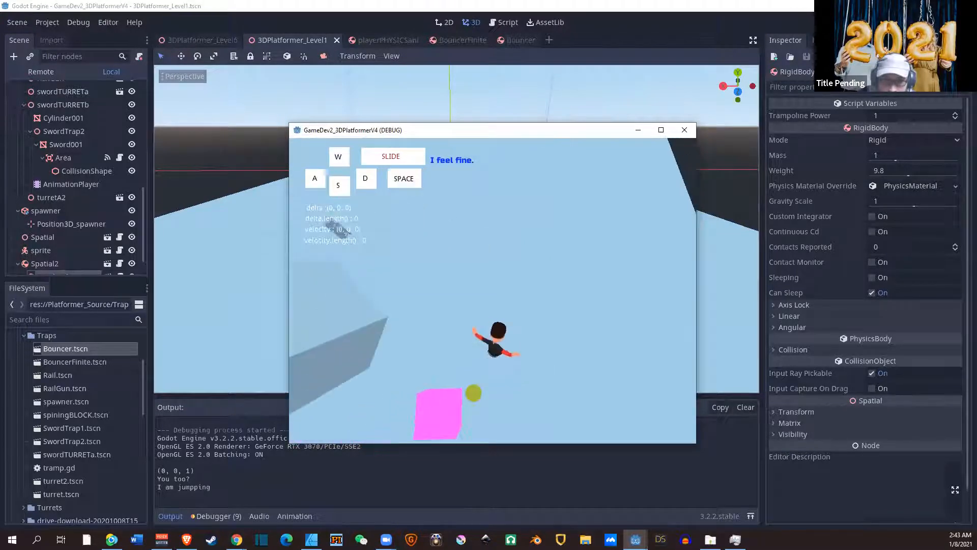
{"action": "key", "text": "s"}
{"action": "key", "text": "d"}
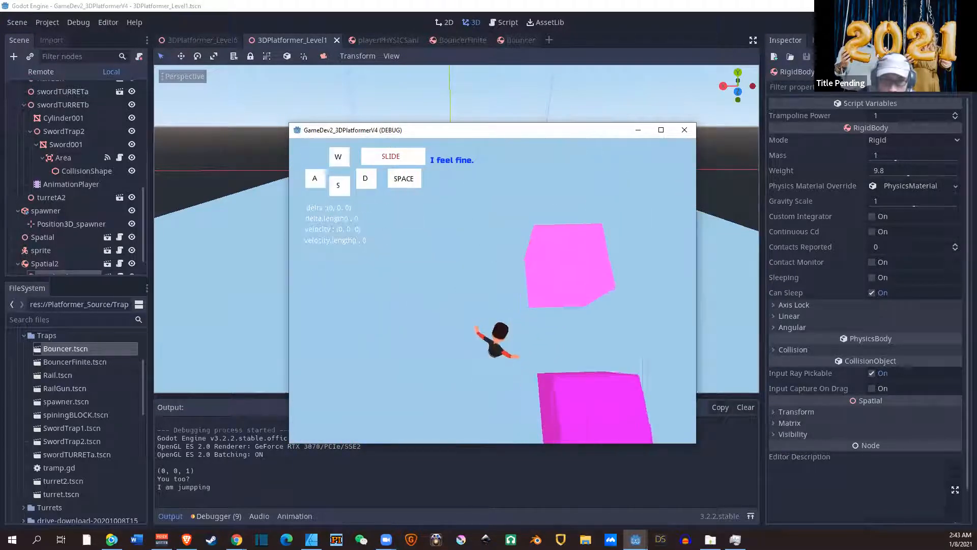
{"action": "key", "text": "space"}
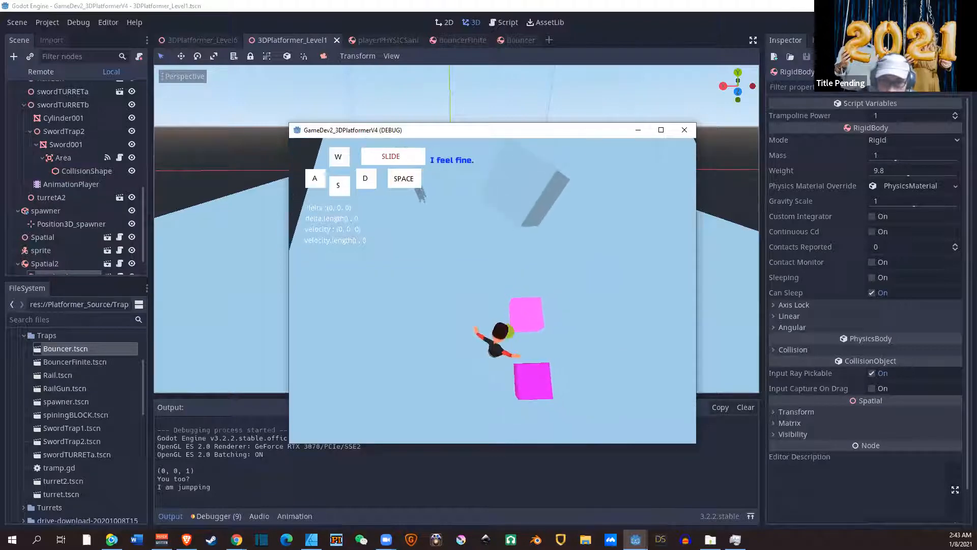
{"action": "key", "text": "d"}
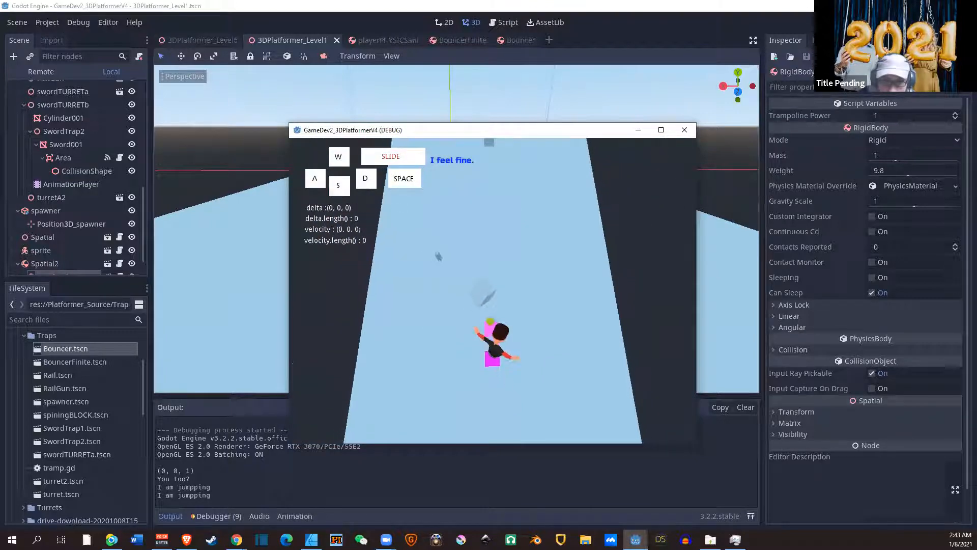
{"action": "key", "text": "w"}
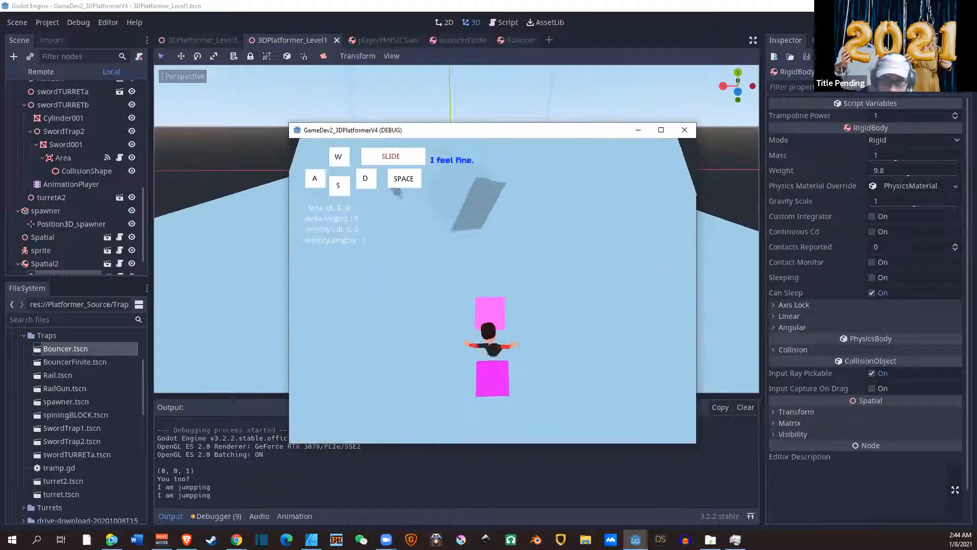
- Steer the bouncing character back and forth between the front and rear bouncer cubes, and close the game
{"action": "key", "text": "s"}
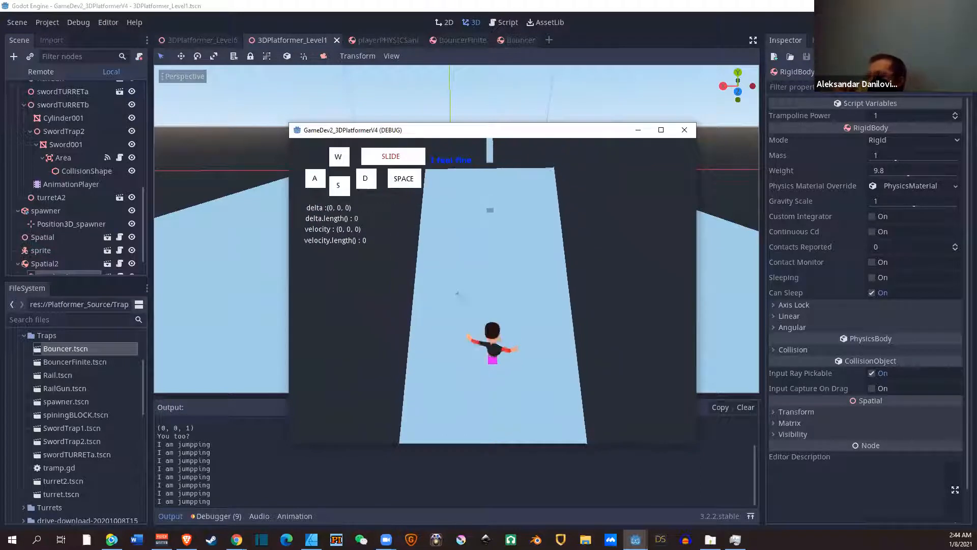
{"action": "key", "text": "w"}
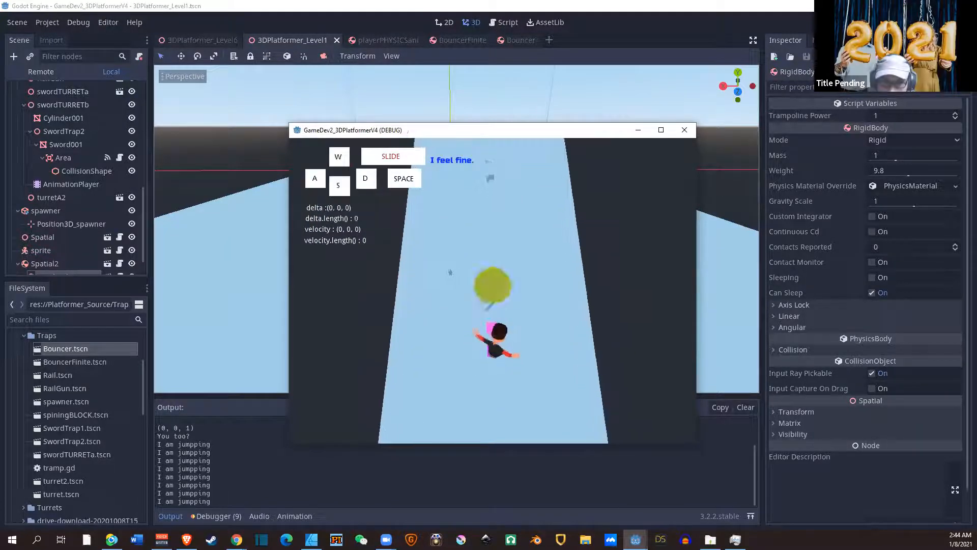
{"action": "key", "text": "w"}
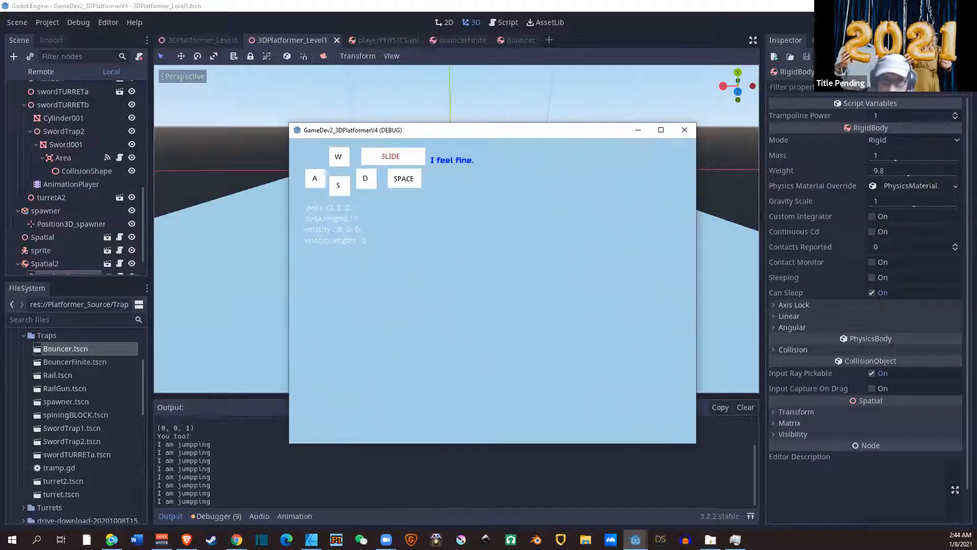
{"action": "key", "text": "space"}
{"action": "key", "text": "w"}
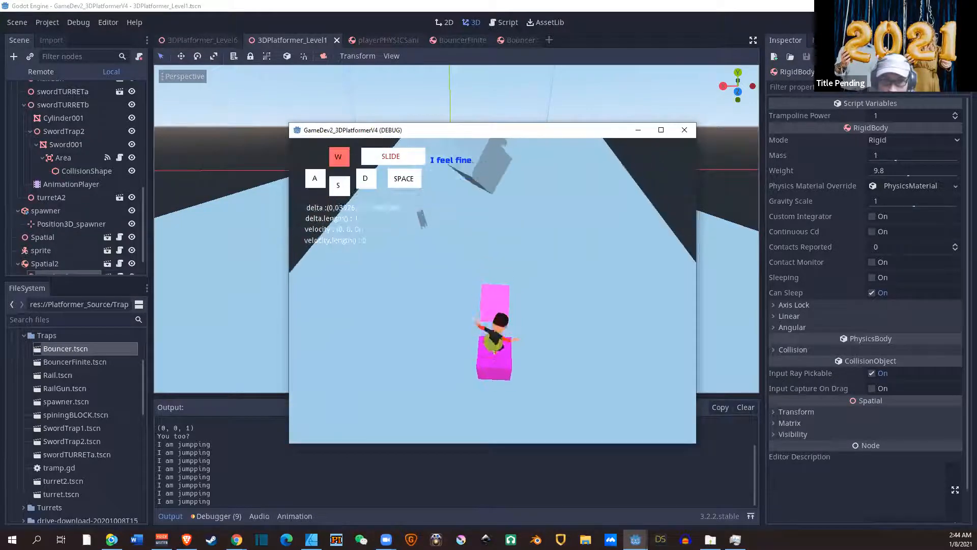
{"action": "key", "text": "s"}
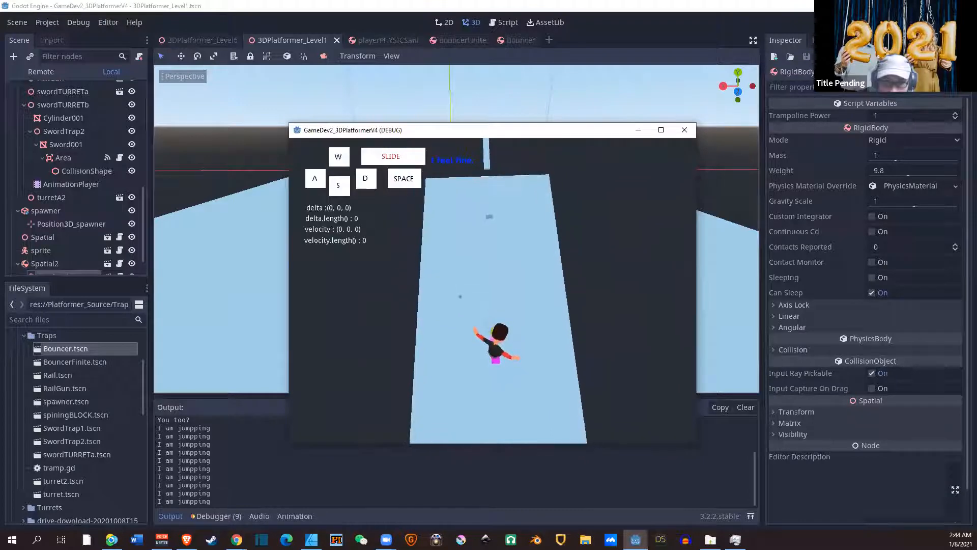
{"action": "key", "text": "s"}
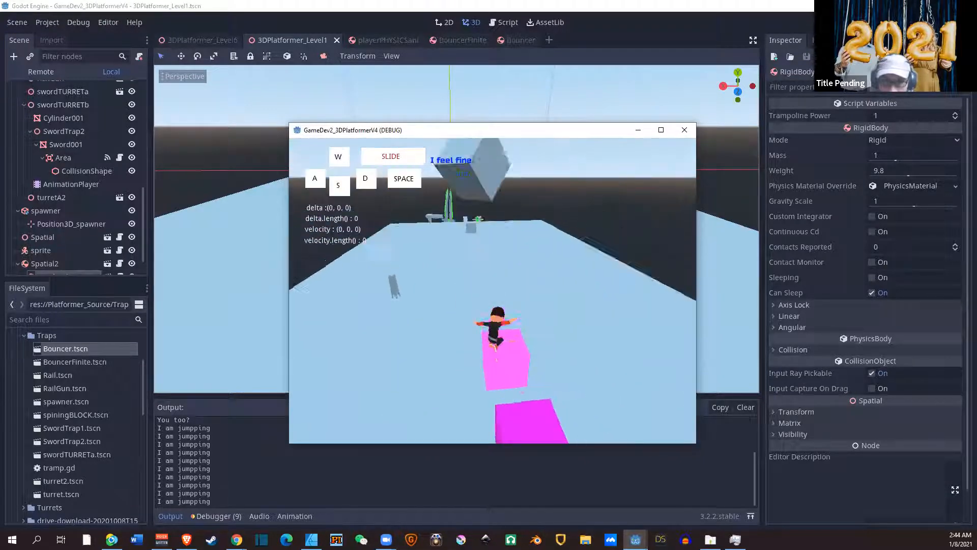
{"action": "key", "text": "s"}
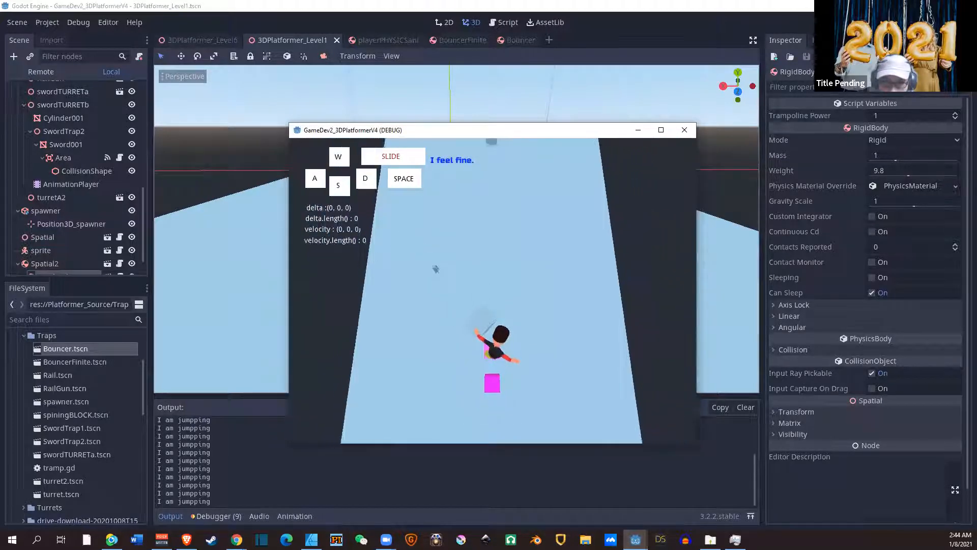
{"action": "key", "text": "s"}
{"action": "key", "text": "w"}
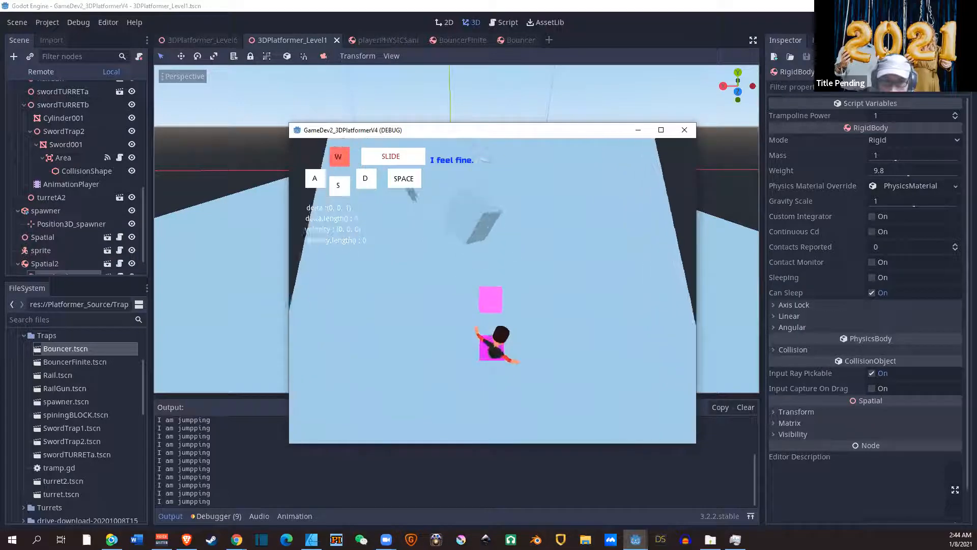
{"action": "key", "text": "s"}
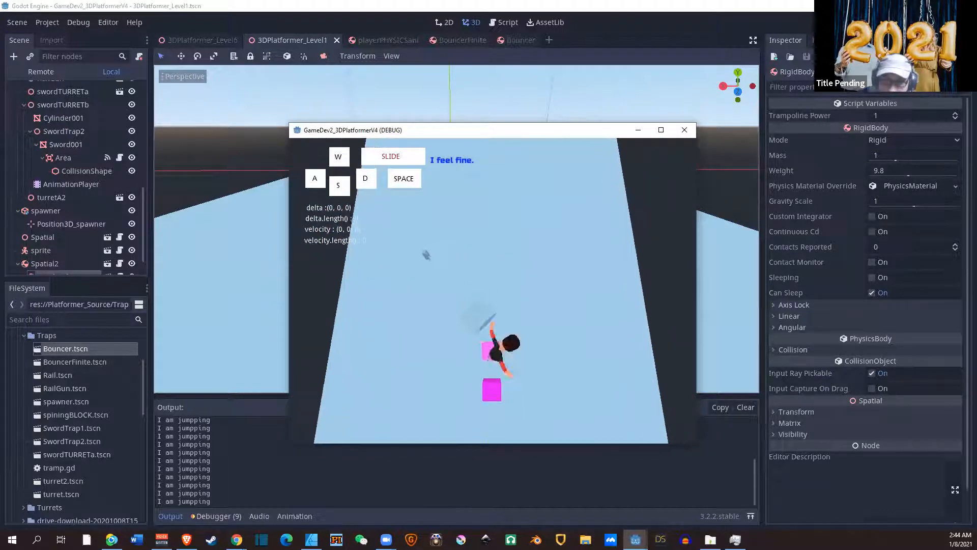
{"action": "key", "text": "s"}
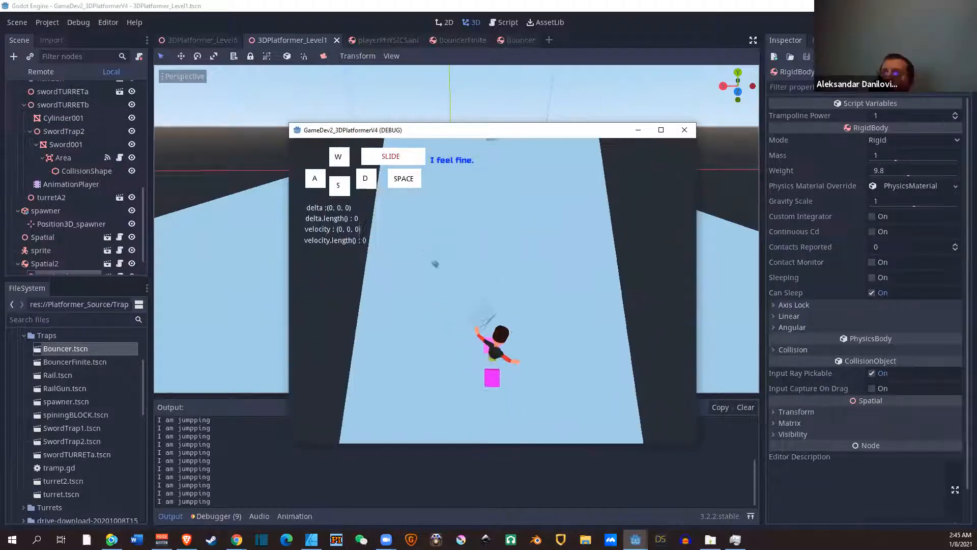
{"action": "key", "text": "s"}
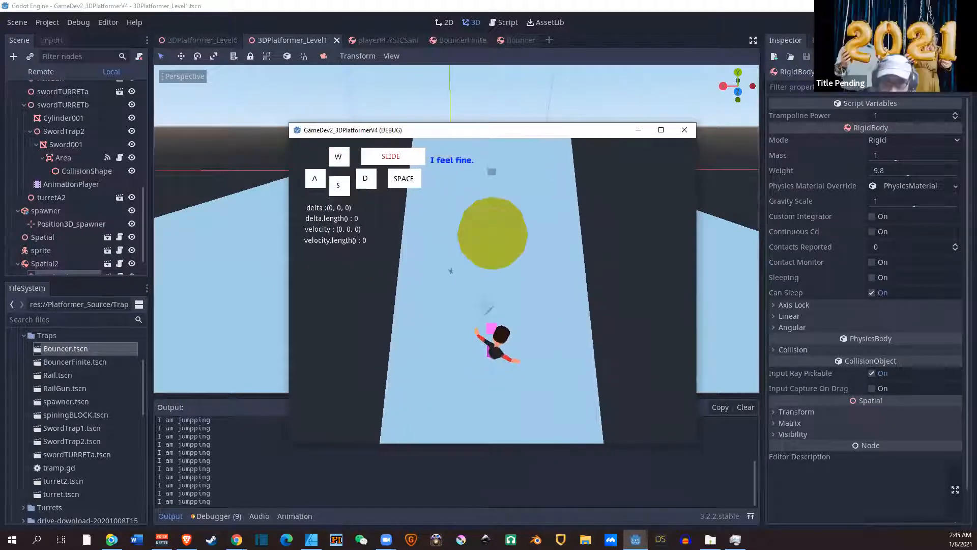
{"action": "key", "text": "w"}
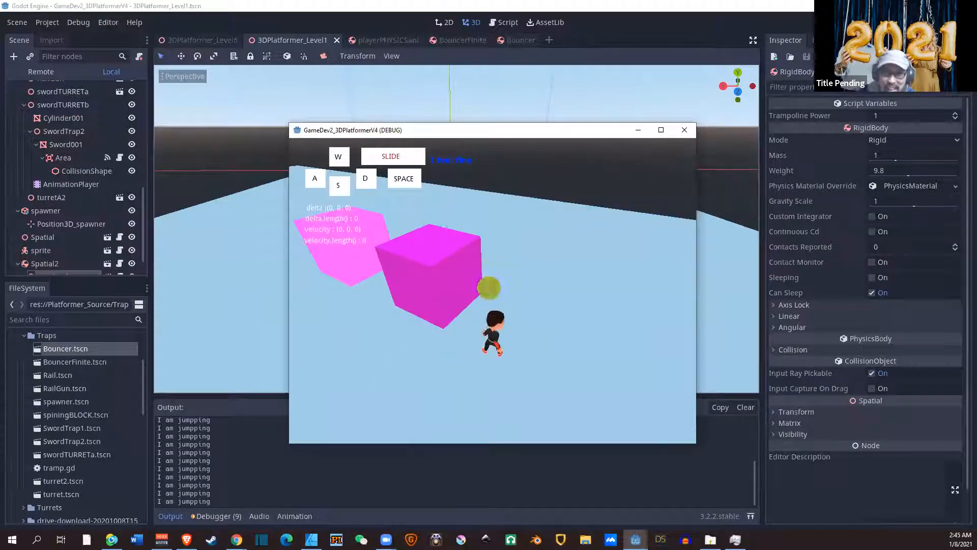
{"action": "key", "text": "Escape"}
- Move the front BouncerFinite cube closer to the rear bouncer, leaving only a narrow gap, and run the level
{"action": "middle_click_drag", "start_coordinate": [415, 253], "coordinate": [361, 313]}
{"action": "left_click_drag", "start_coordinate": [427, 219], "coordinate": [466, 200]}
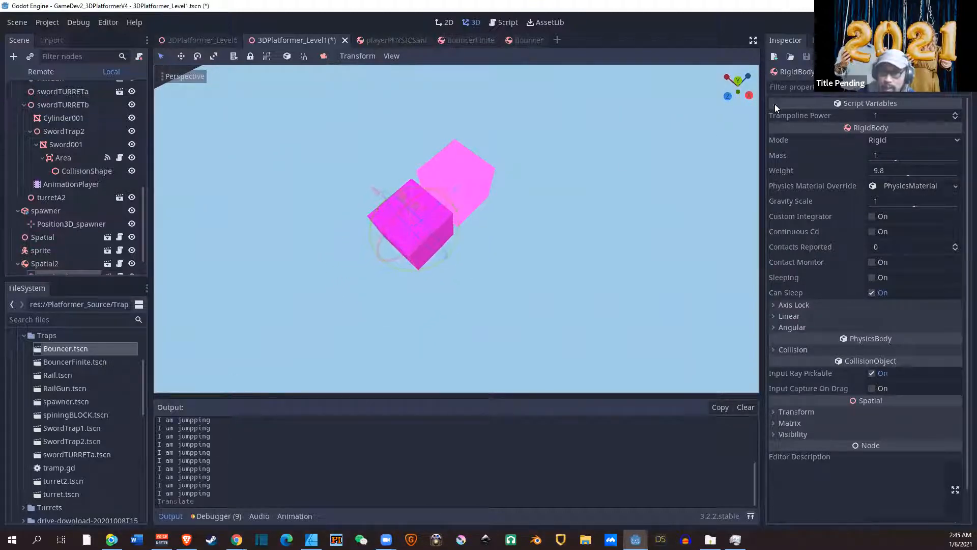
{"action": "key", "text": "F5"}
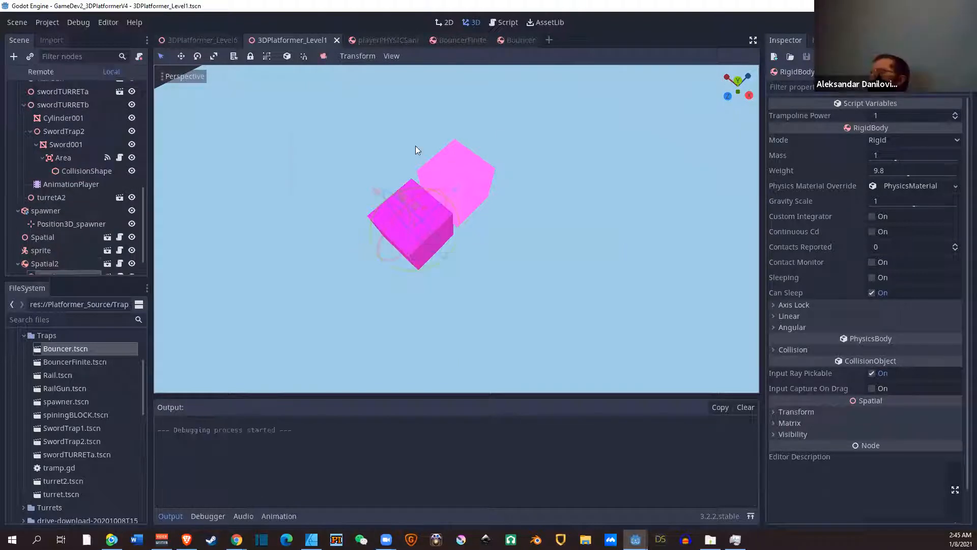
- Walk the character around the closely spaced bouncer cubes and jump onto them from the far side
{"action": "key", "text": "w"}
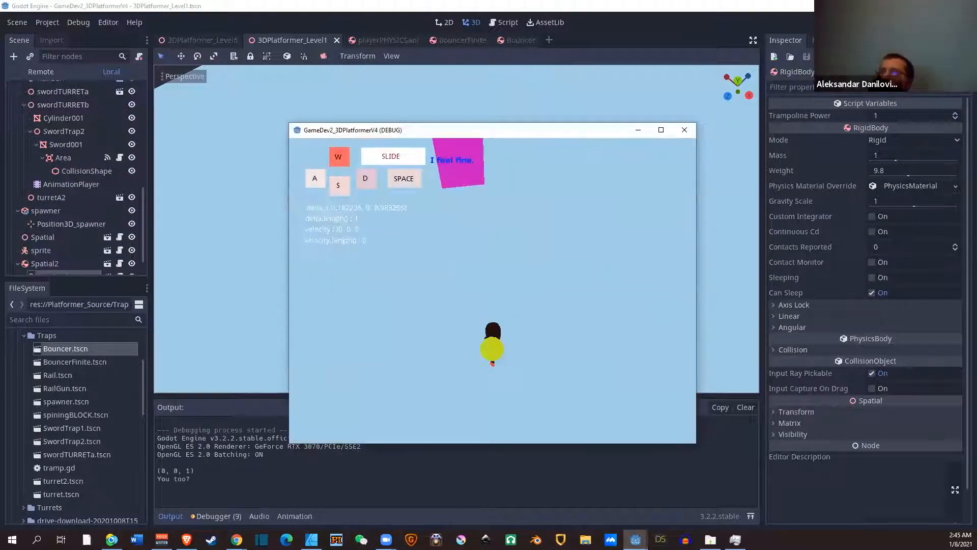
{"action": "key", "text": "d"}
{"action": "key", "text": "a"}
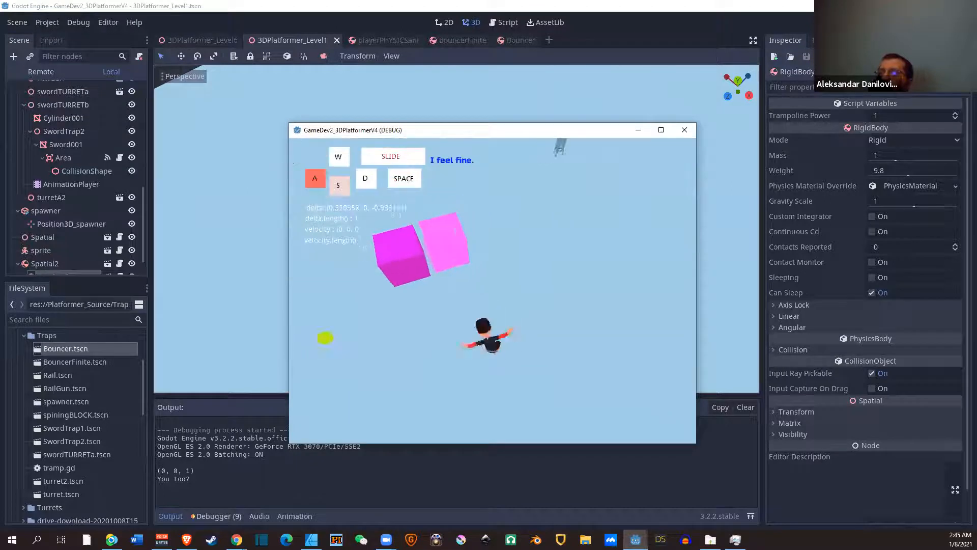
{"action": "key", "text": "w"}
{"action": "key", "text": "s"}
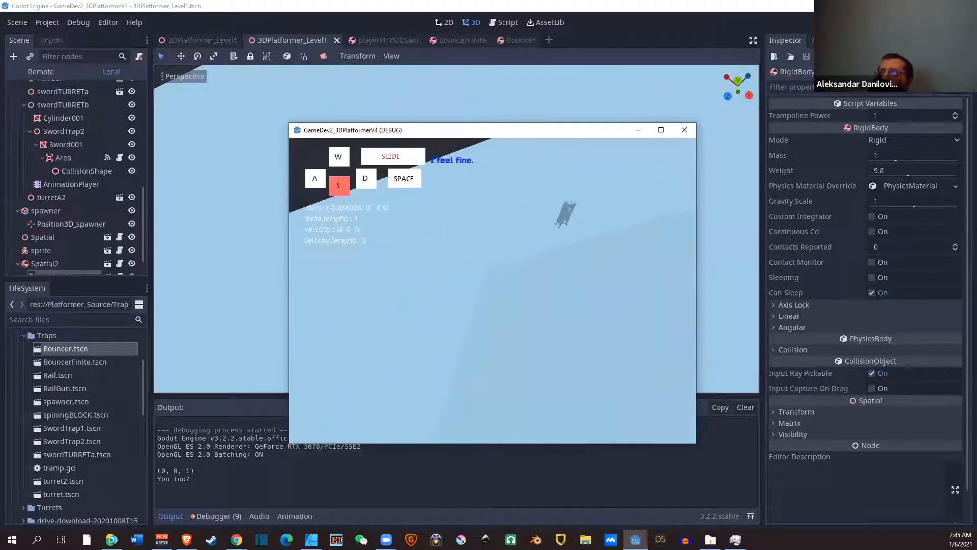
{"action": "key", "text": "space"}
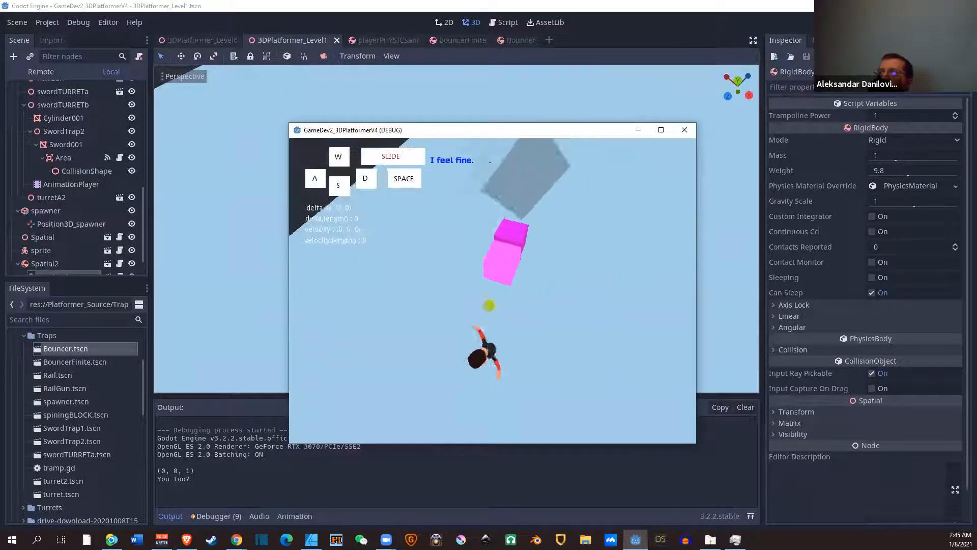
{"action": "key", "text": "a"}
{"action": "key", "text": "s"}
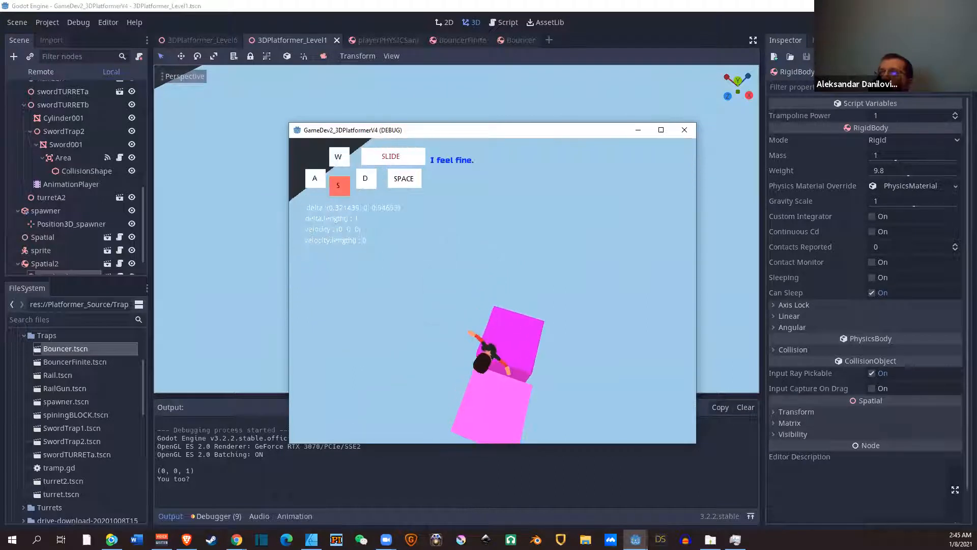
{"action": "key", "text": "space"}
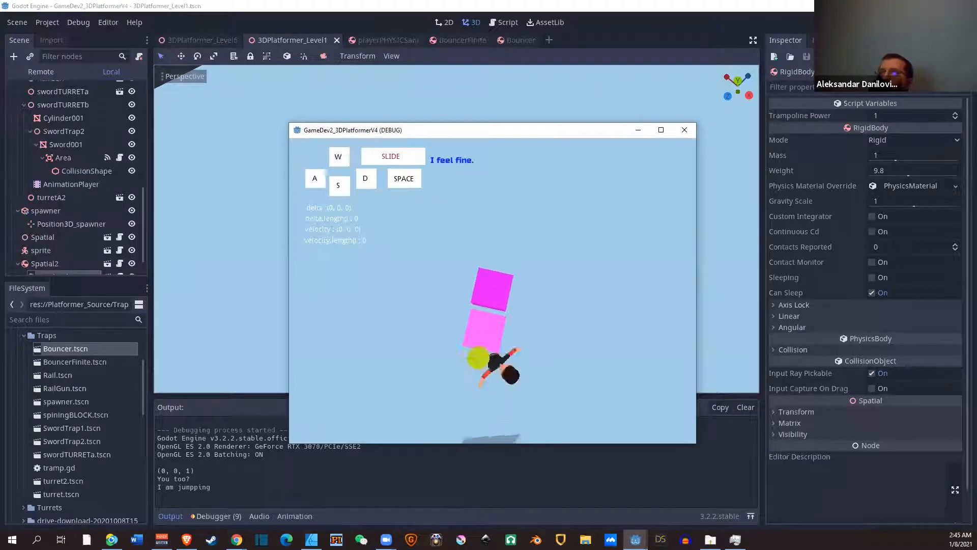
- Keep the character bouncing above the two adjacent bouncer cubes, steering it sideways and back to land on each of them
{"action": "key", "text": "a"}
{"action": "key", "text": "w"}
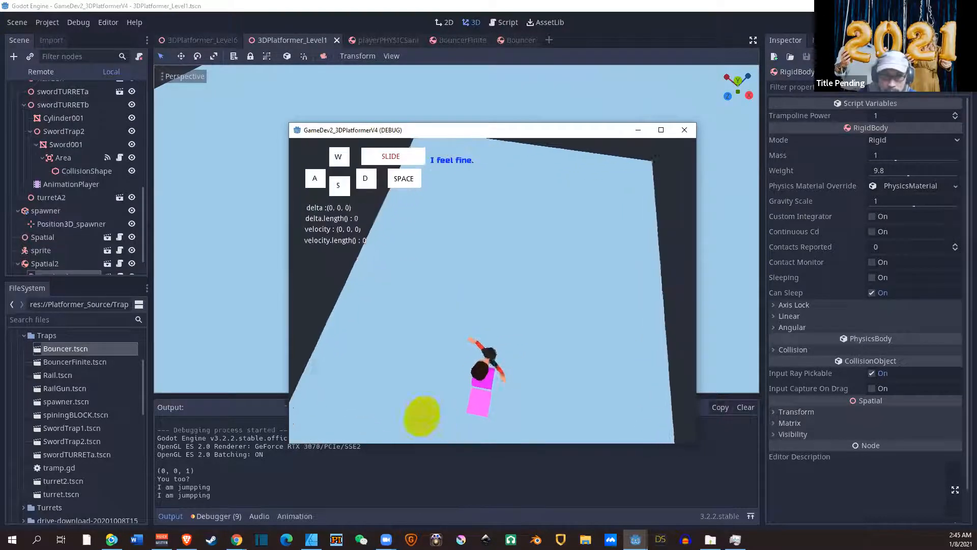
{"action": "key", "text": "a"}
{"action": "key", "text": "space"}
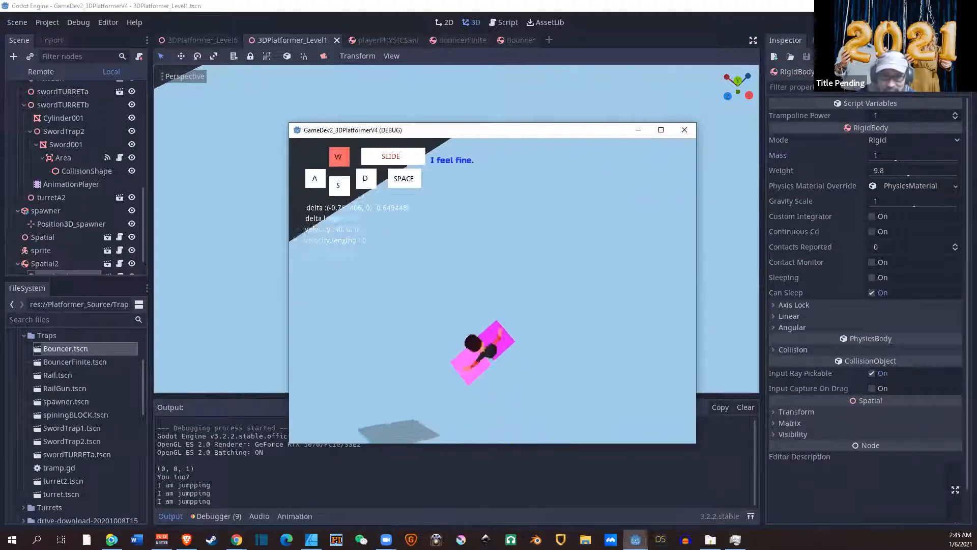
{"action": "key", "text": "space"}
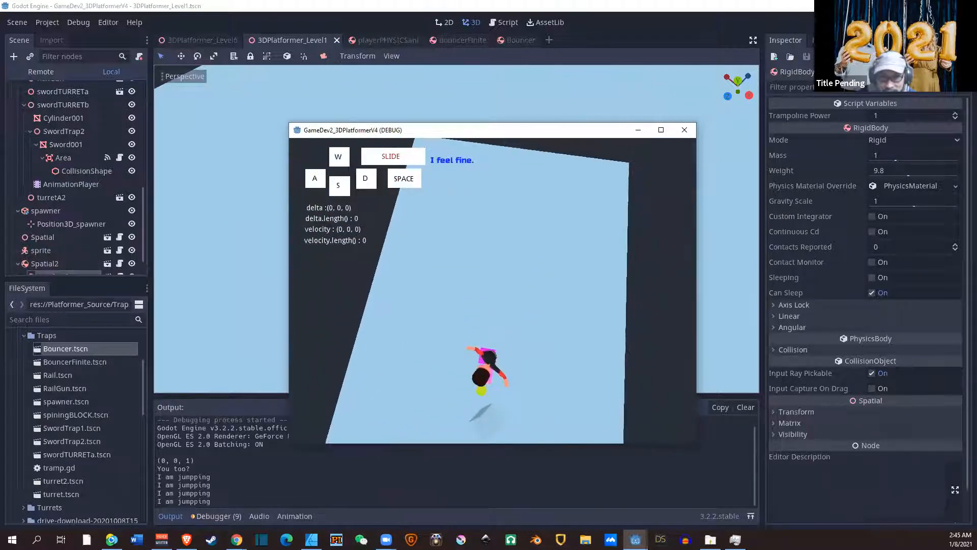
{"action": "key", "text": "s"}
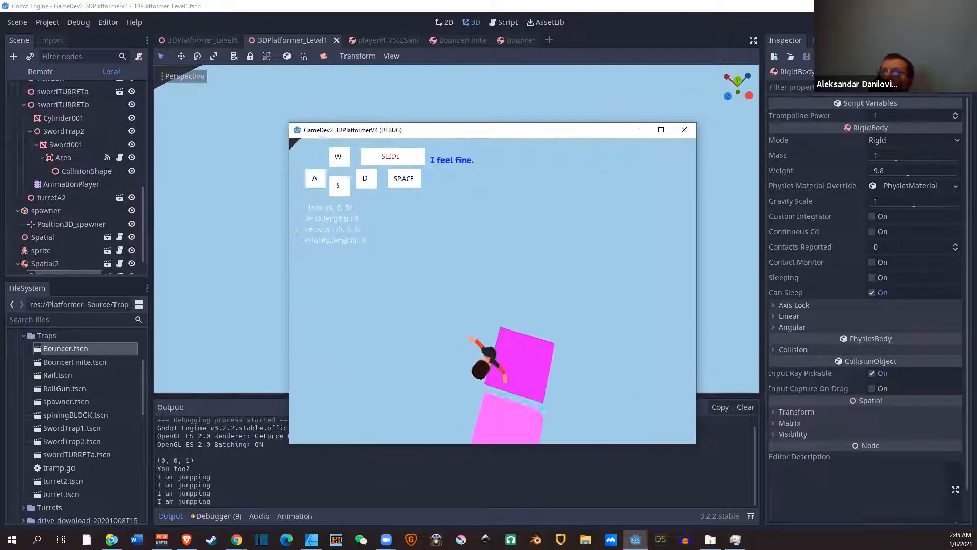
{"action": "key", "text": "d"}
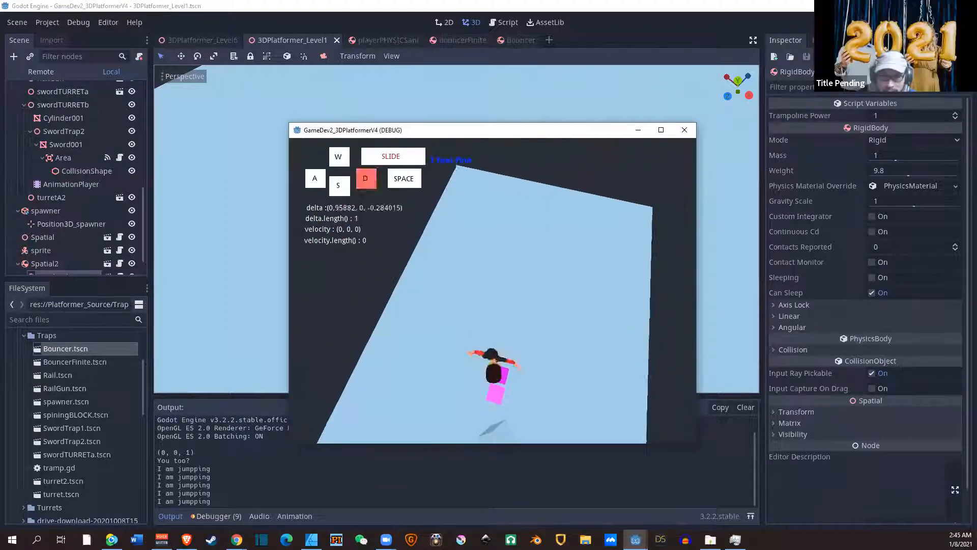
{"action": "key", "text": "a"}
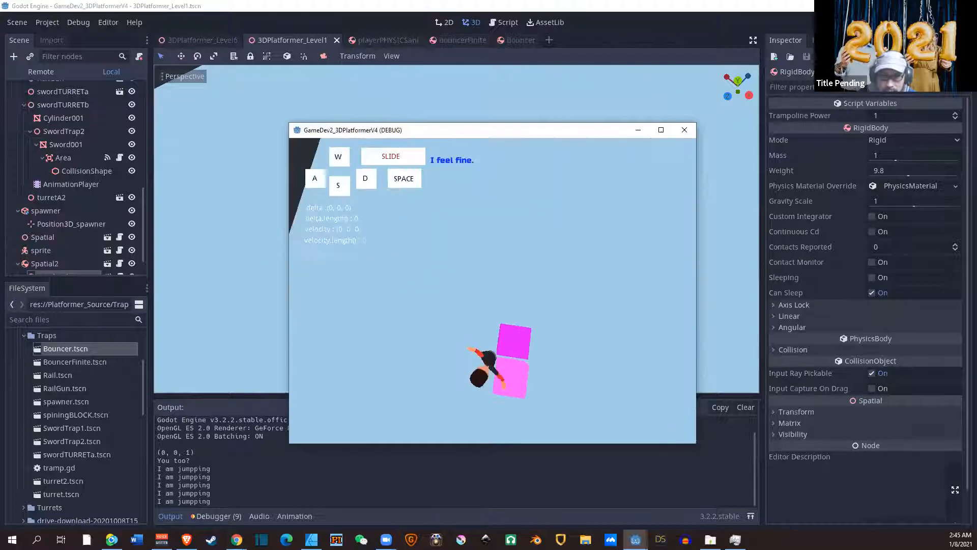
- Bring the character down beside the cubes, walk it back onto them for another round of bounces, and close the game
{"action": "key", "text": "space"}
{"action": "key", "text": "a"}
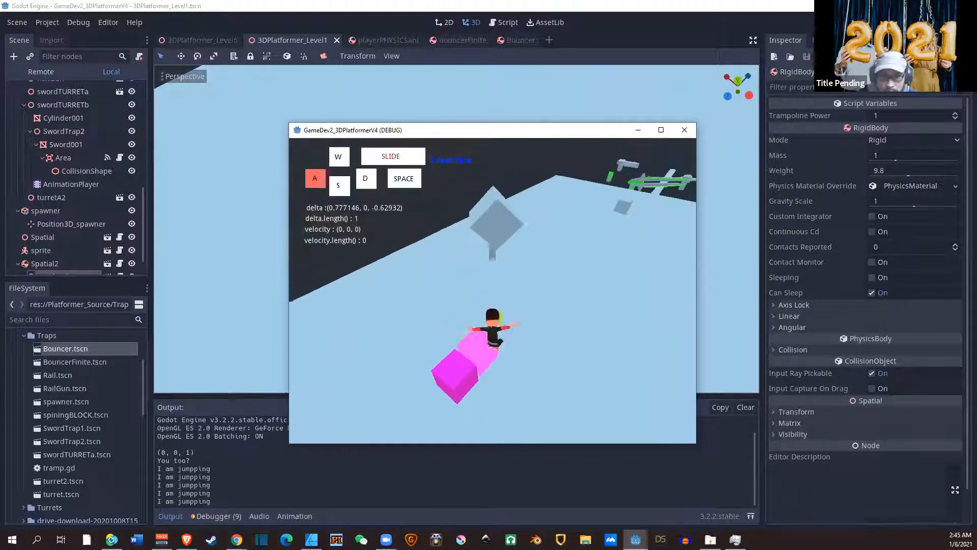
{"action": "key", "text": "d"}
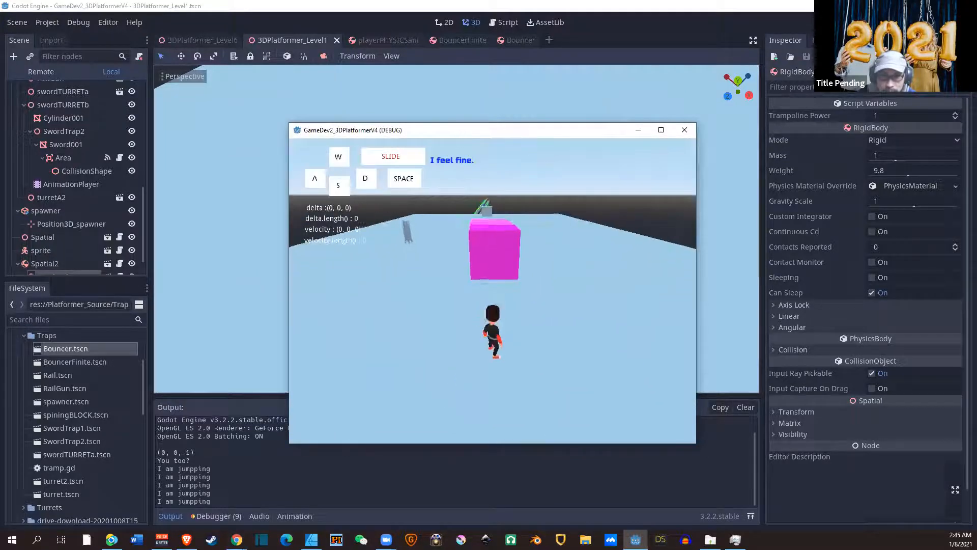
{"action": "key", "text": "w"}
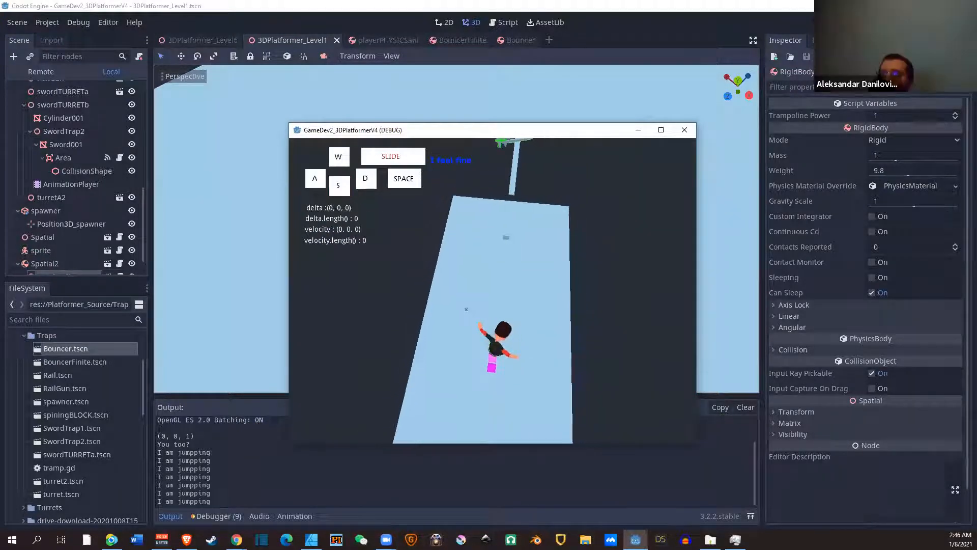
{"action": "key", "text": "w"}
{"action": "key", "text": "w"}
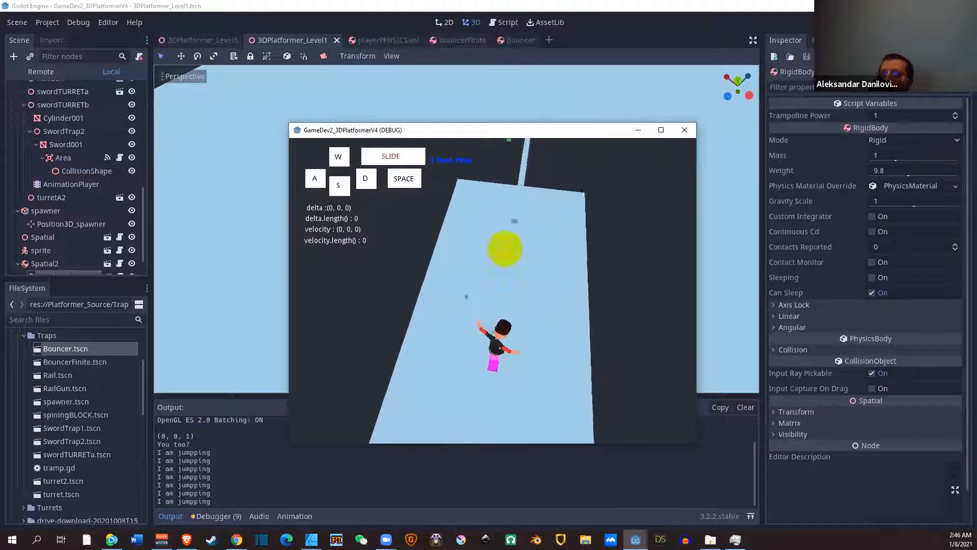
{"action": "key", "text": "space"}
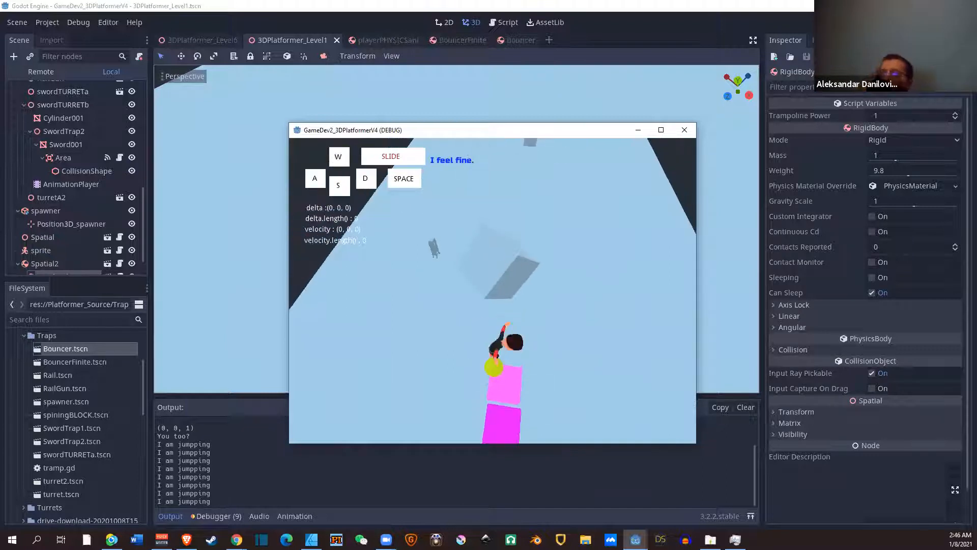
{"action": "key", "text": "Escape"}
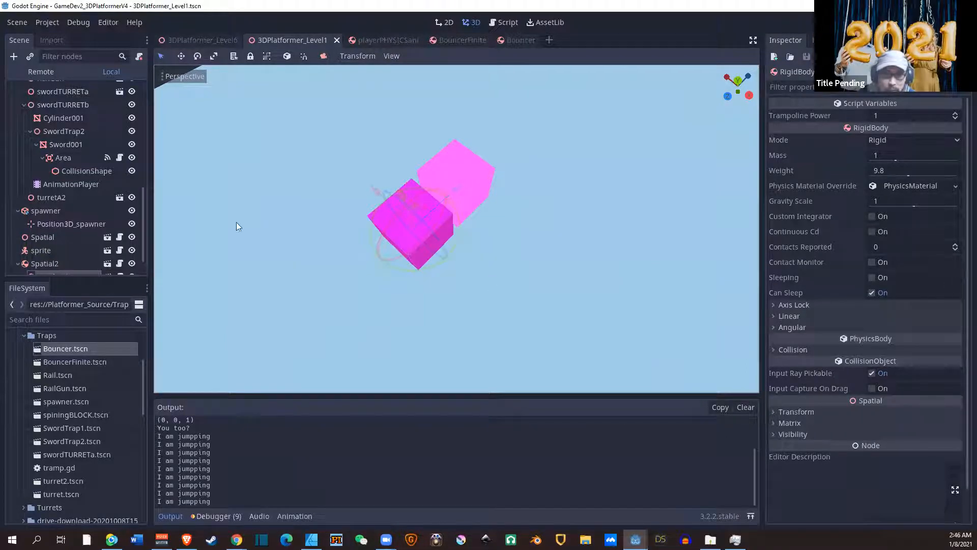
- Toggle the visibility of the Spatial2 bouncer off and on to check how it and its RigidBody child relate in the level
{"action": "scroll", "coordinate": [35, 242], "scroll_direction": "down", "scroll_amount": 1}
{"action": "left_click", "coordinate": [53, 258]}
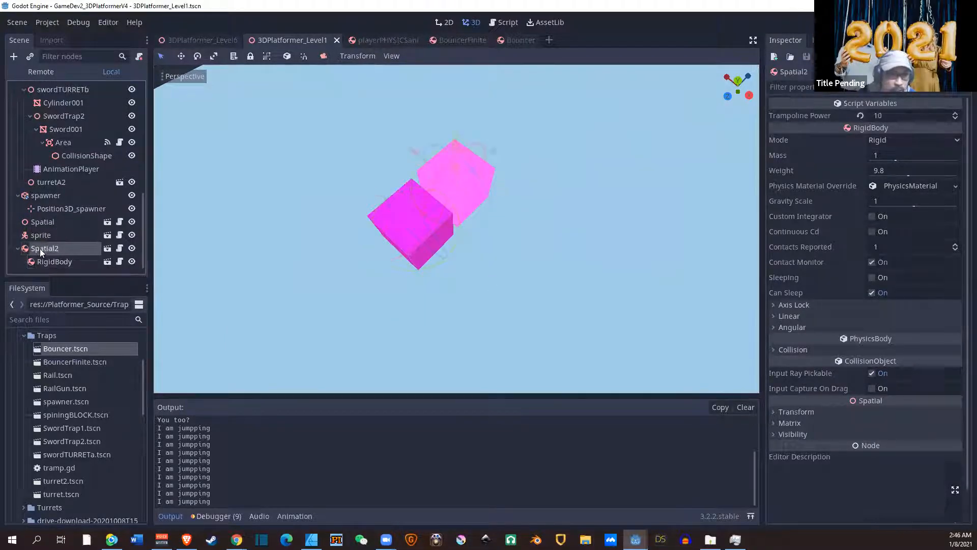
{"action": "left_click", "coordinate": [132, 247]}
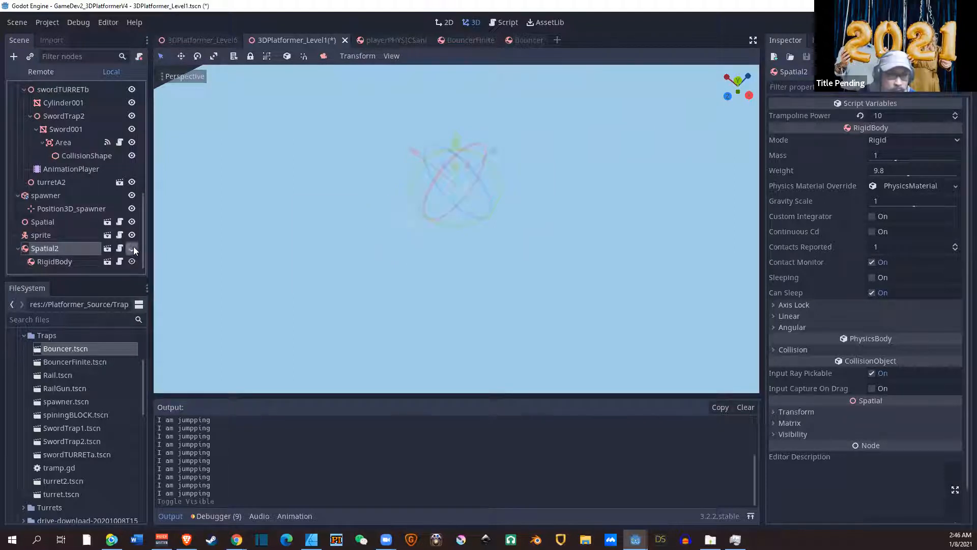
{"action": "left_click", "coordinate": [132, 248]}
{"action": "left_click", "coordinate": [67, 259]}
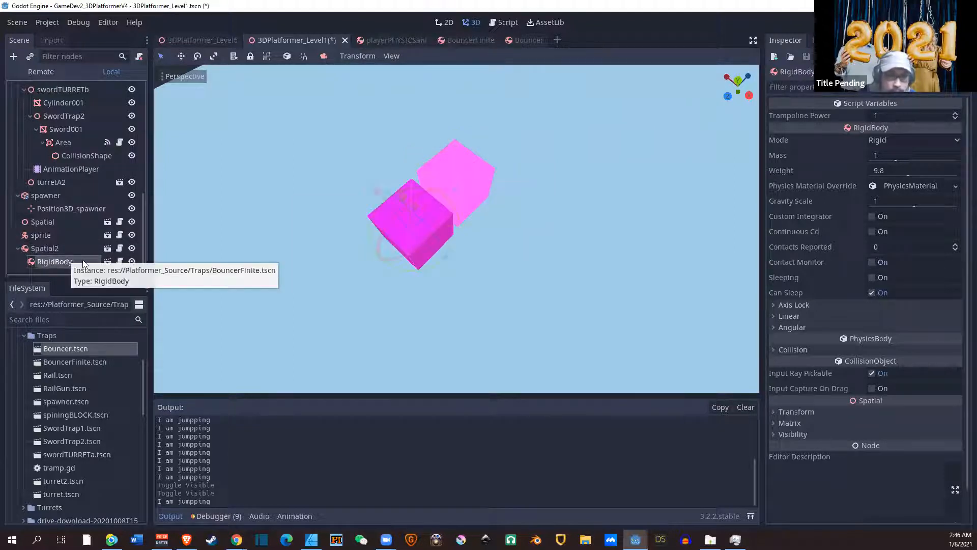
{"action": "left_click", "coordinate": [131, 247]}
{"action": "left_click", "coordinate": [132, 247]}
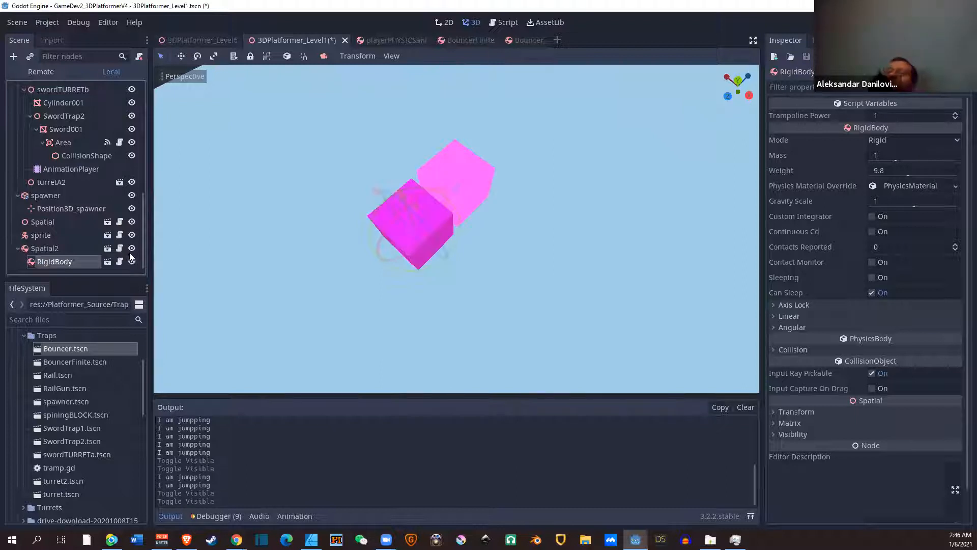
{"action": "double_click", "coordinate": [62, 261]}
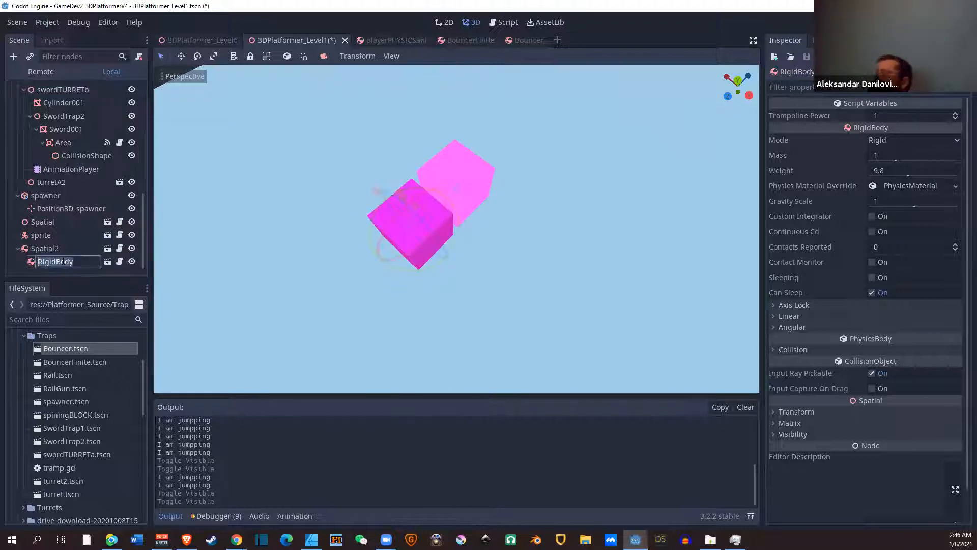
{"action": "left_click", "coordinate": [34, 250]}
- Create four duplicates of the RigidBody finite bouncer under Spatial2
{"action": "left_click", "coordinate": [39, 260]}
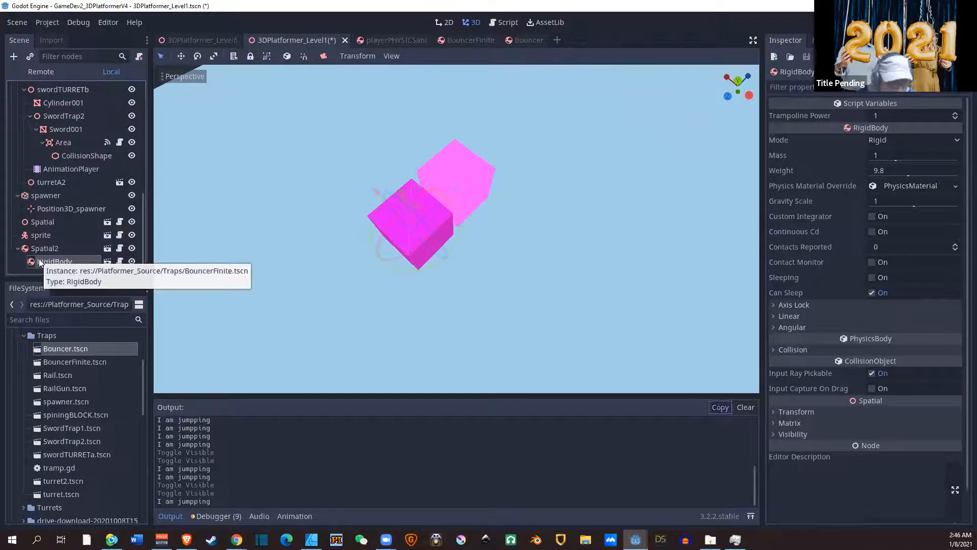
{"action": "right_click", "coordinate": [56, 260]}
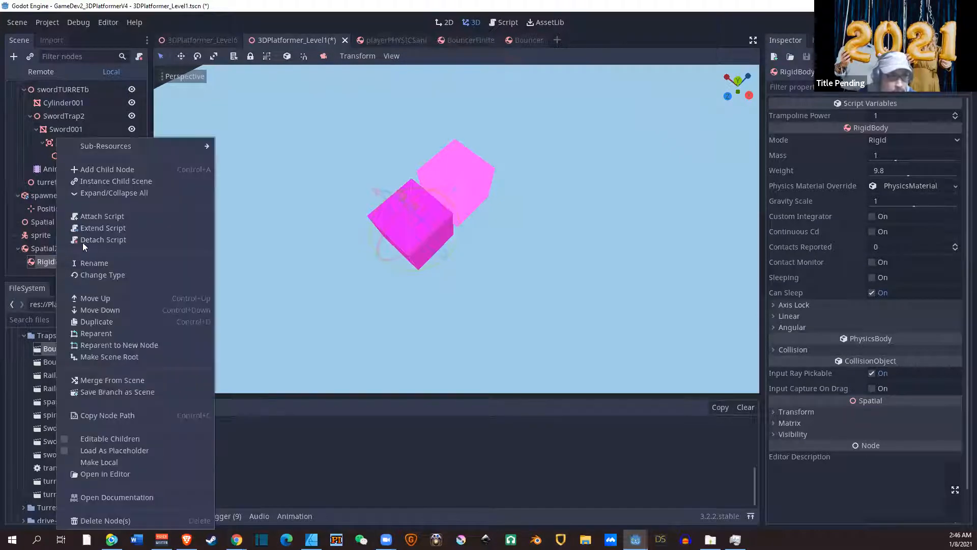
{"action": "left_click", "coordinate": [117, 319]}
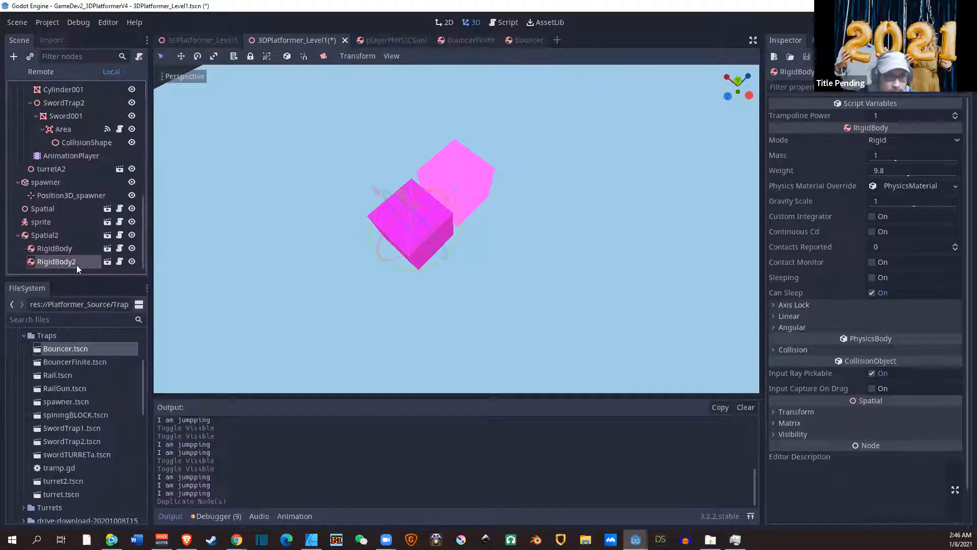
{"action": "right_click", "coordinate": [75, 264]}
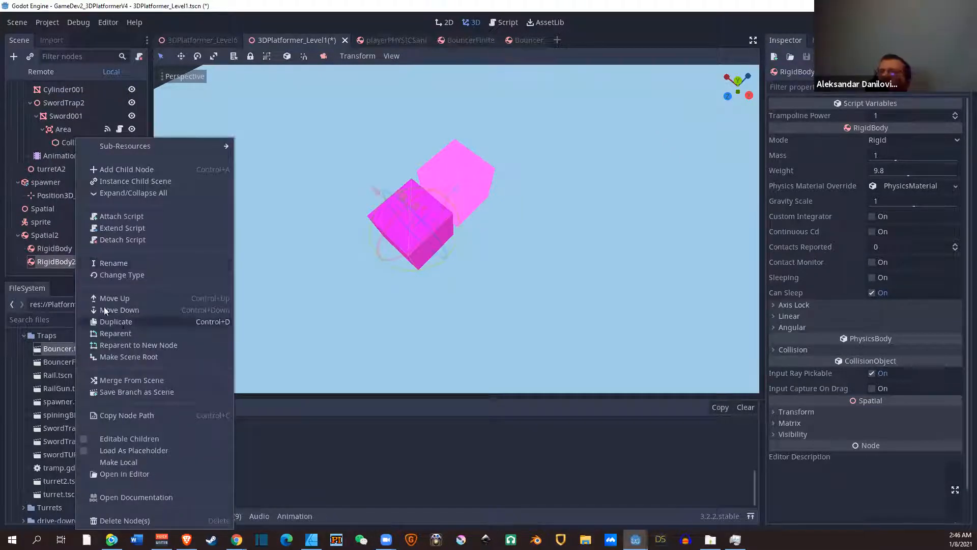
{"action": "left_click", "coordinate": [121, 322]}
{"action": "right_click", "coordinate": [74, 266]}
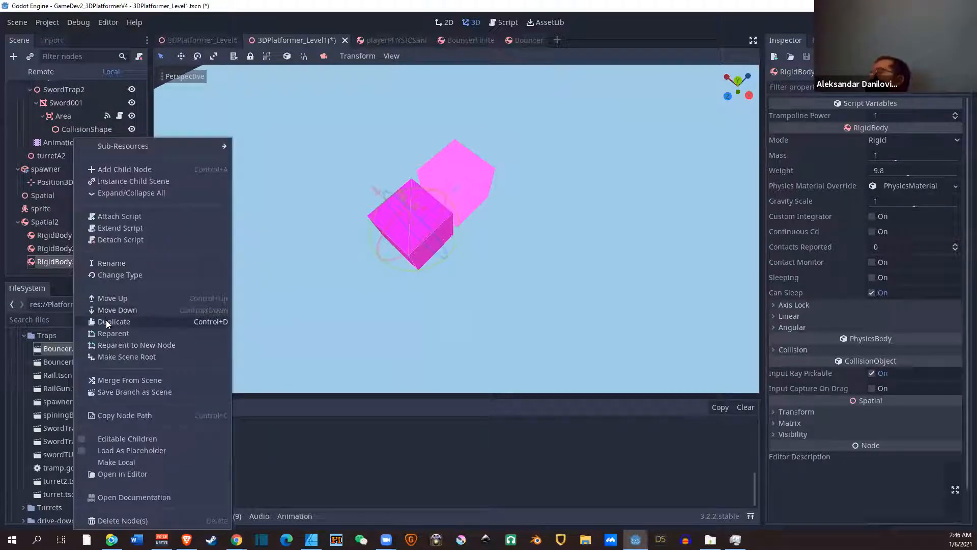
{"action": "left_click", "coordinate": [106, 321]}
{"action": "right_click", "coordinate": [77, 262]}
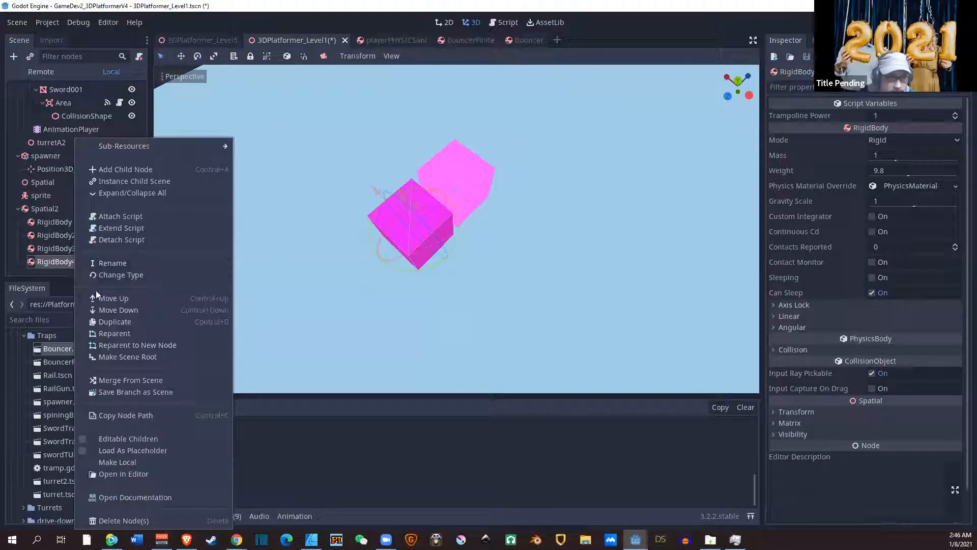
{"action": "left_click", "coordinate": [114, 321]}
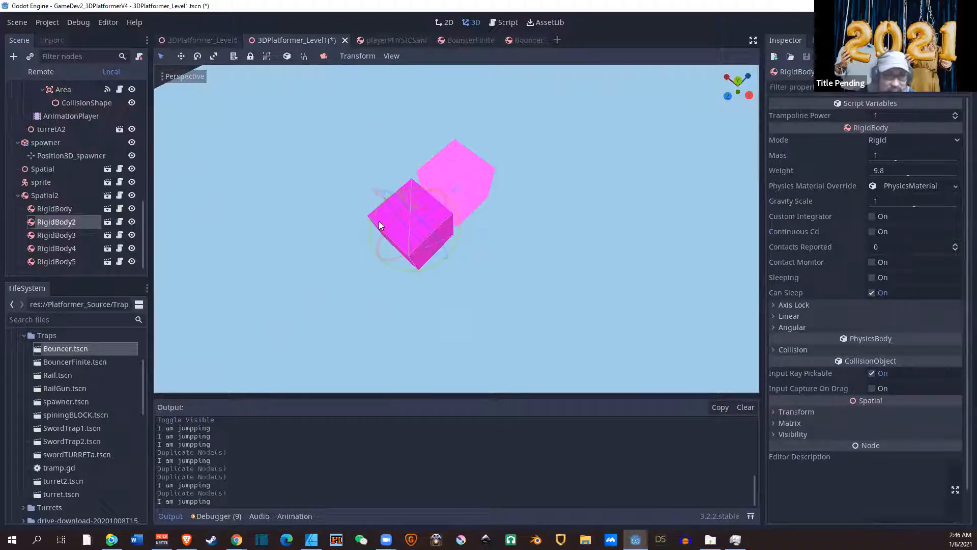
- Move RigidBody2 next to the original finite cube along the X axis, and RigidBody3 against the adjacent side of the pale bouncer
{"action": "left_click_drag", "start_coordinate": [378, 194], "coordinate": [421, 224]}
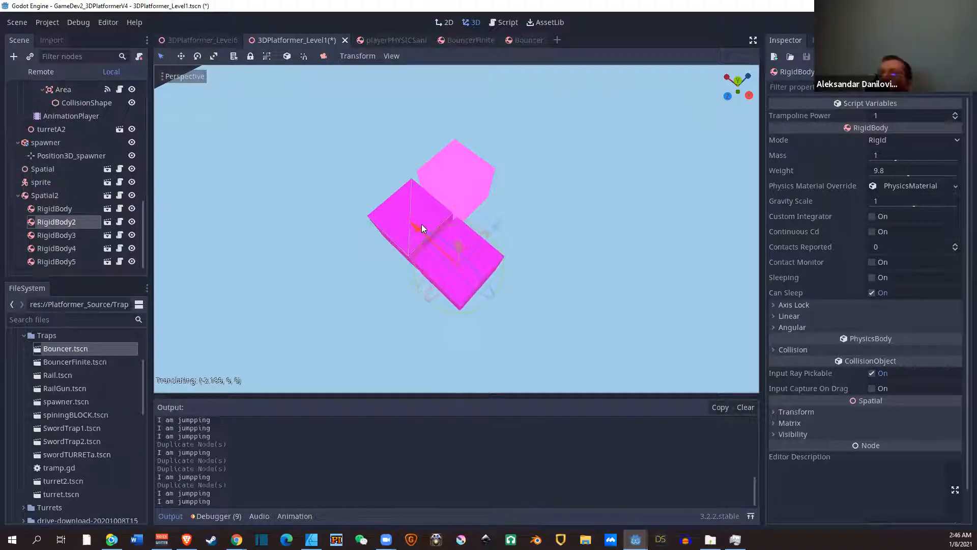
{"action": "left_click", "coordinate": [66, 235]}
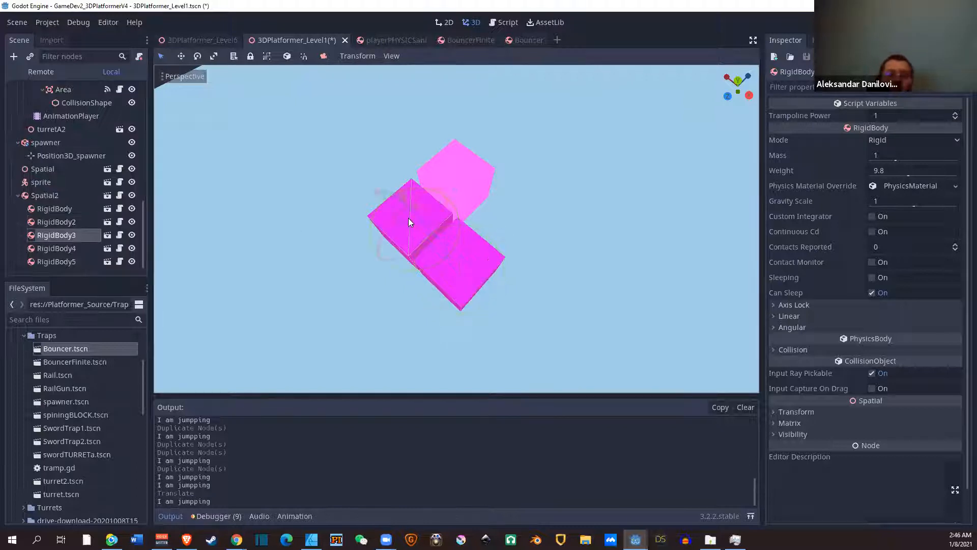
{"action": "mouse_move", "coordinate": [505, 171]}
{"action": "left_mouse_down"}
{"action": "mouse_move", "coordinate": [513, 163]}
{"action": "mouse_move", "coordinate": [503, 167]}
{"action": "left_mouse_up"}
{"action": "left_click_drag", "start_coordinate": [420, 153], "coordinate": [454, 178]}
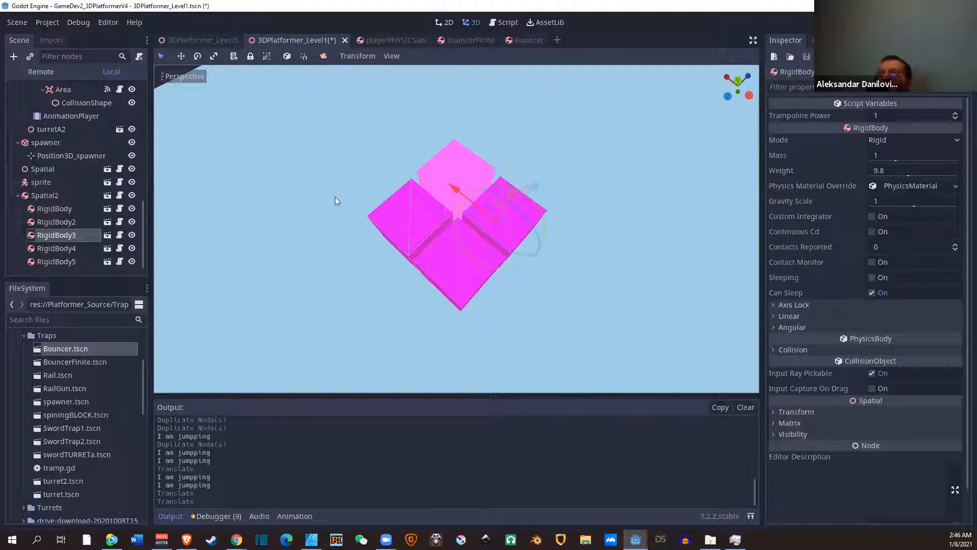
- Place RigidBody4 against the pale bouncer's side opposite RigidBody3, and RigidBody5 between it and the original finite cube's row
{"action": "left_click", "coordinate": [59, 249]}
{"action": "mouse_move", "coordinate": [335, 174]}
{"action": "left_mouse_down"}
{"action": "mouse_move", "coordinate": [322, 167]}
{"action": "mouse_move", "coordinate": [333, 168]}
{"action": "left_mouse_up"}
{"action": "left_click_drag", "start_coordinate": [415, 150], "coordinate": [461, 131]}
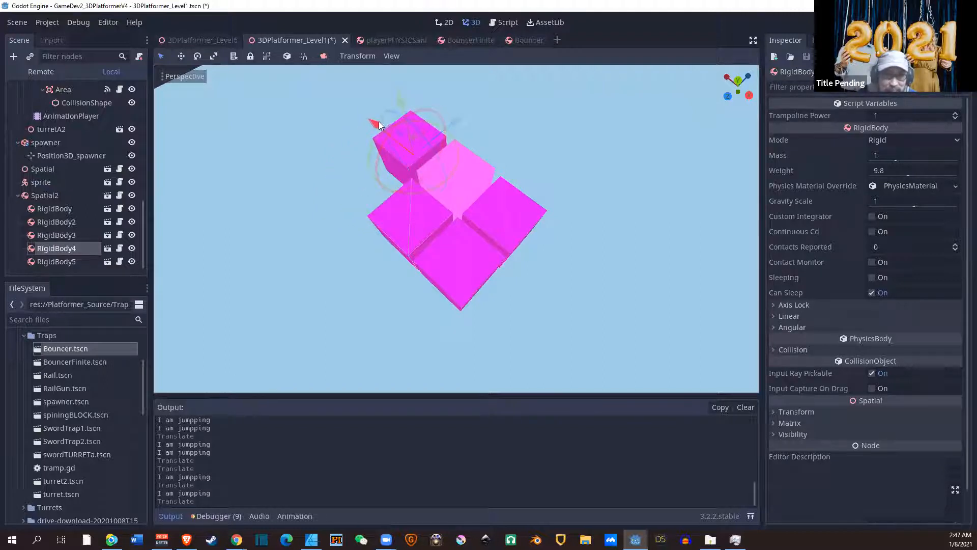
{"action": "left_click_drag", "start_coordinate": [378, 121], "coordinate": [382, 123]}
{"action": "left_click", "coordinate": [75, 261]}
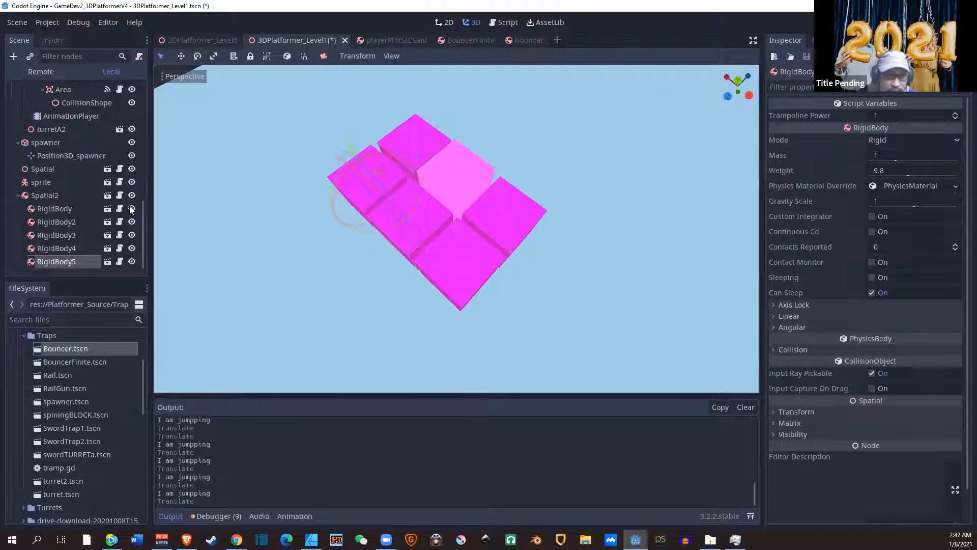
- Duplicate the RigidBody5 cube three times and move RigidBody8 outward along the Z axis, away from the pale bouncer's row
{"action": "right_click", "coordinate": [62, 260]}
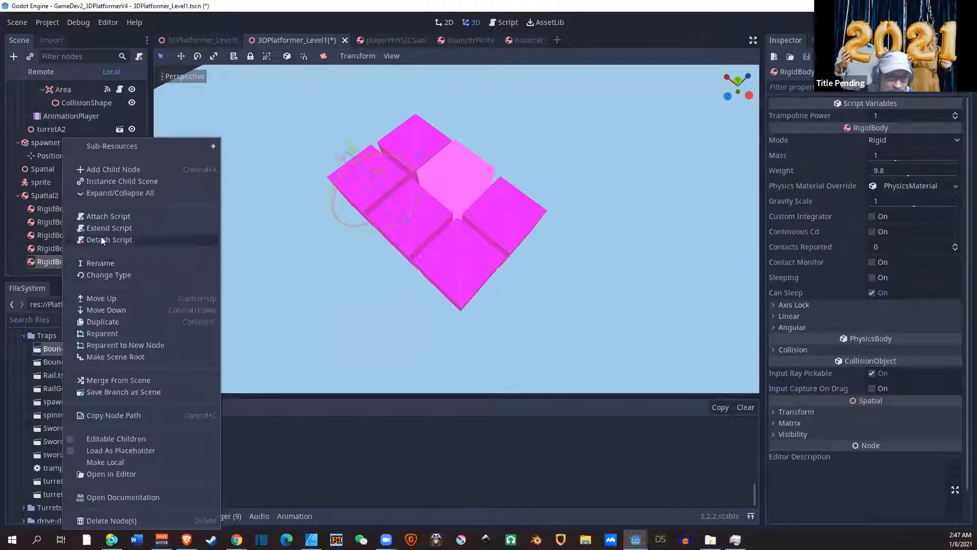
{"action": "left_click", "coordinate": [135, 321]}
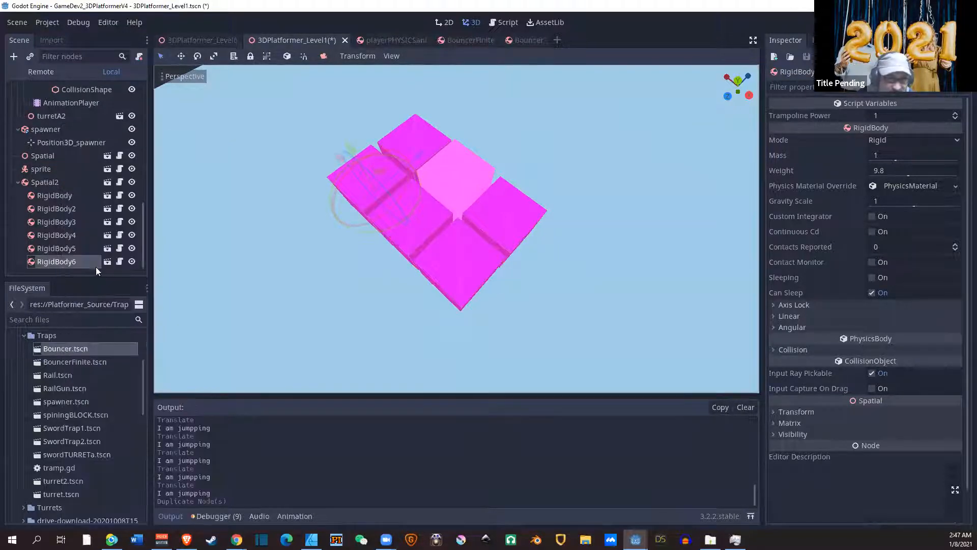
{"action": "right_click", "coordinate": [79, 259]}
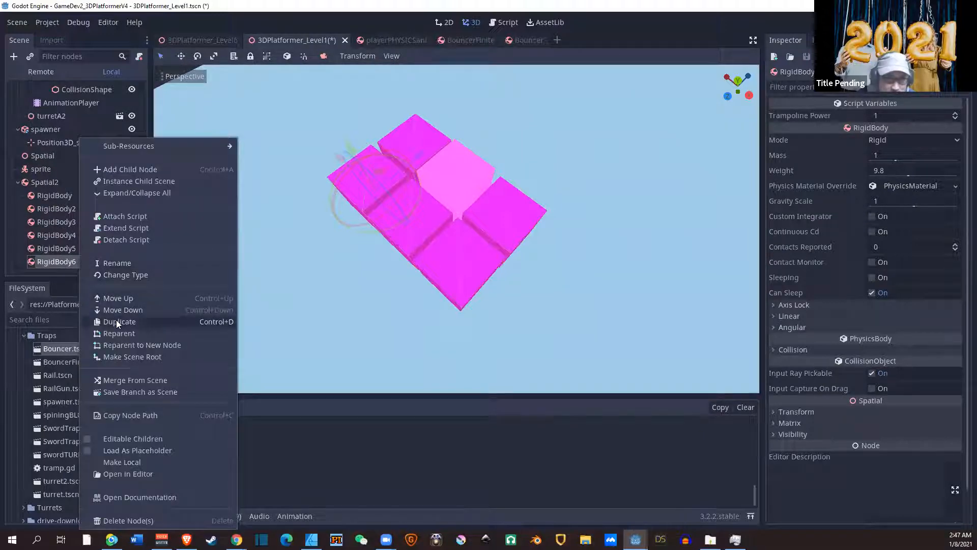
{"action": "left_click", "coordinate": [116, 319]}
{"action": "right_click", "coordinate": [72, 256]}
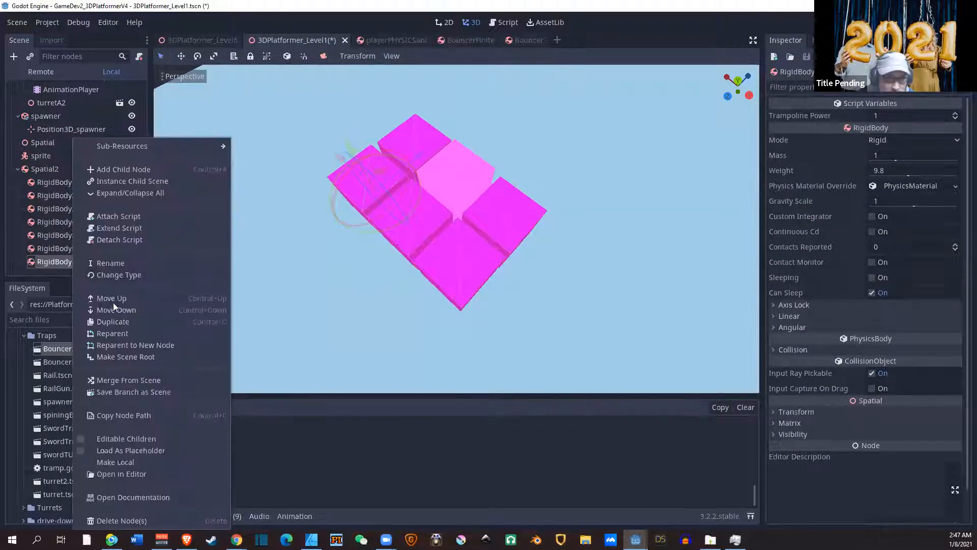
{"action": "left_click", "coordinate": [148, 321]}
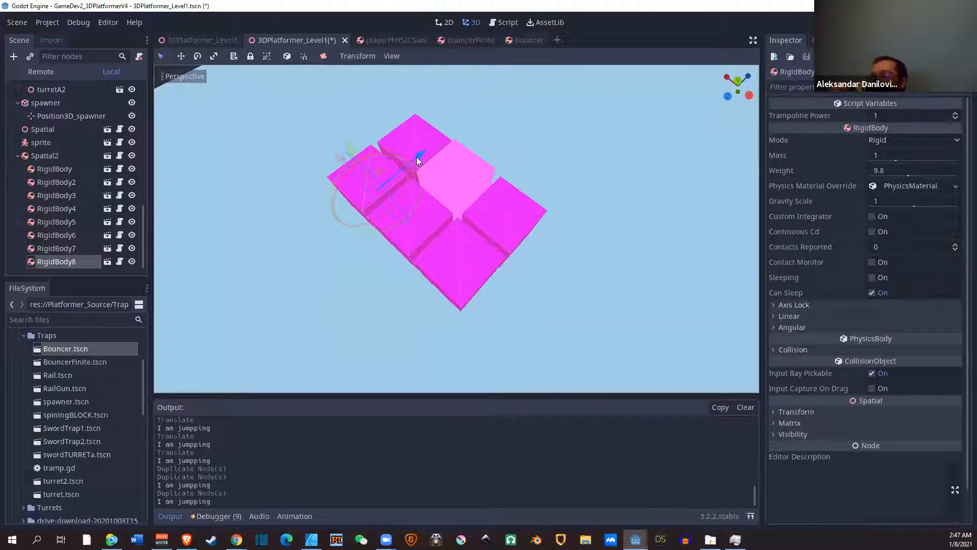
{"action": "left_click_drag", "start_coordinate": [417, 161], "coordinate": [367, 185]}
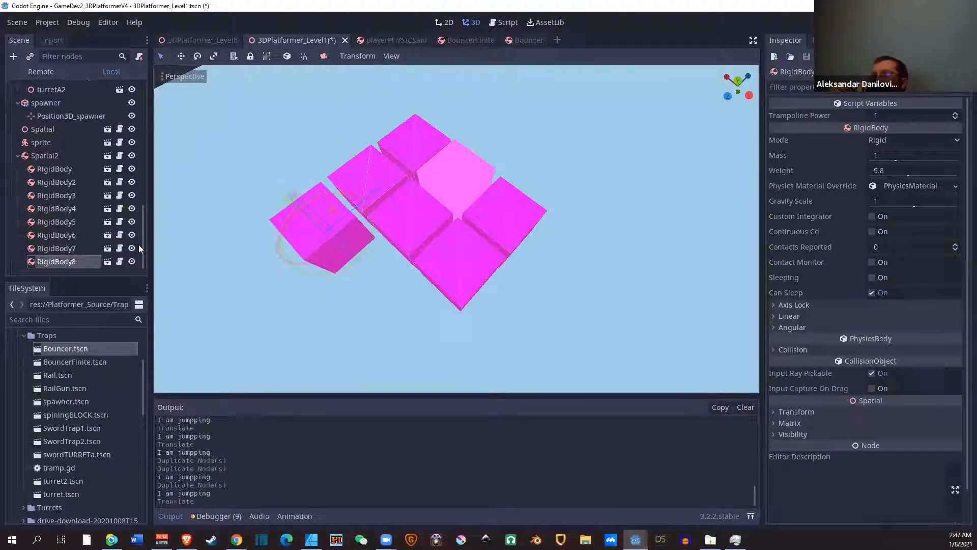
- Move RigidBody7 into the outer row beside RigidBody8, behind the middle finite bouncer cube
{"action": "left_click", "coordinate": [62, 247]}
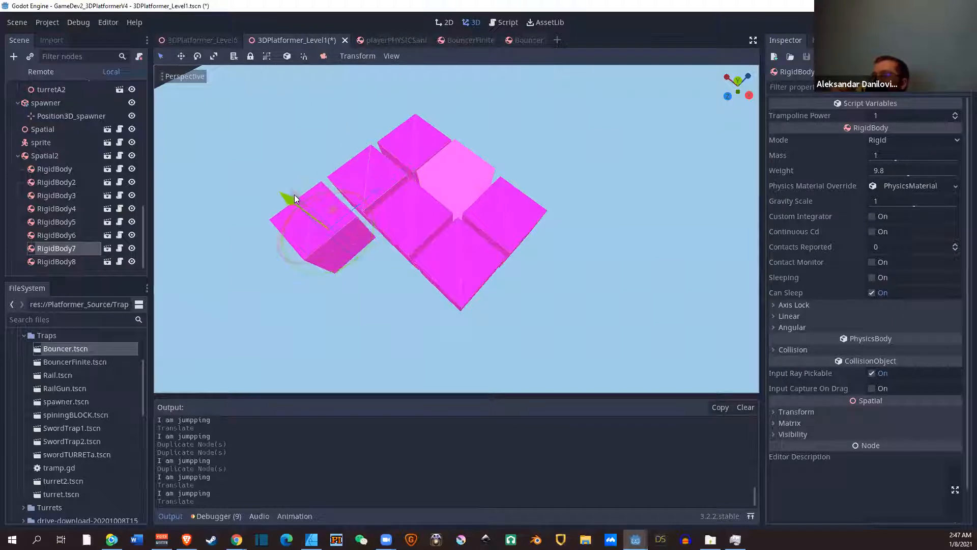
{"action": "left_click_drag", "start_coordinate": [295, 195], "coordinate": [322, 228]}
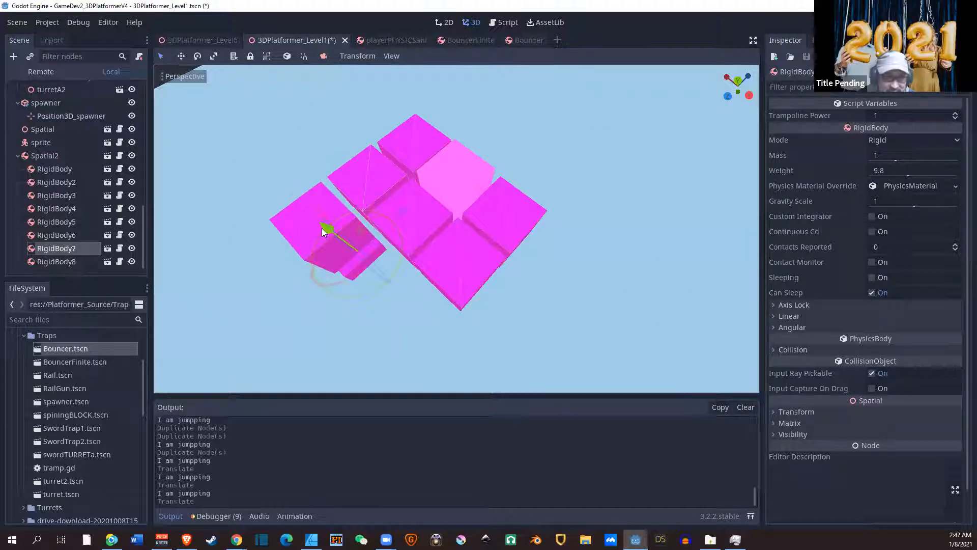
{"action": "key", "text": "ctrl+z"}
{"action": "middle_click_drag", "start_coordinate": [275, 202], "coordinate": [312, 235]}
{"action": "left_click_drag", "start_coordinate": [274, 336], "coordinate": [356, 333]}
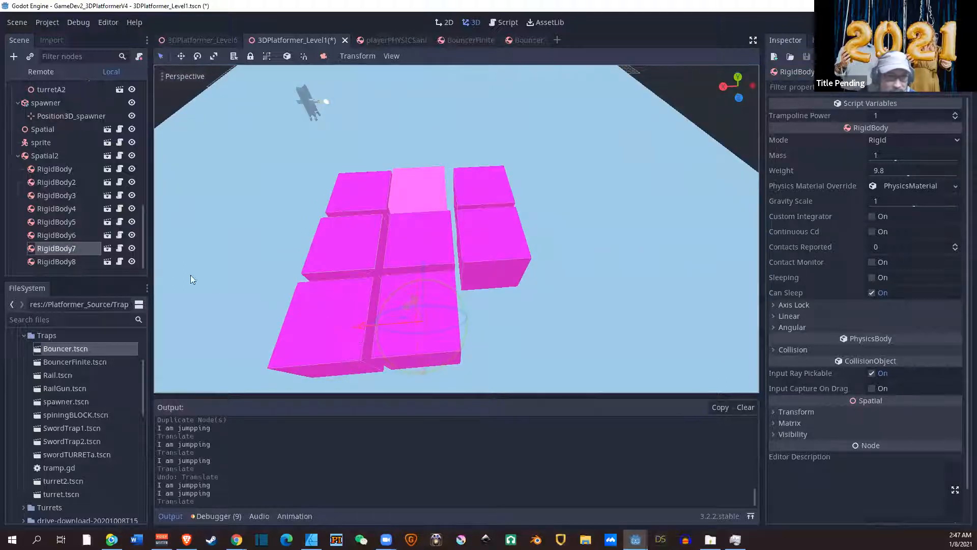
- Move RigidBody6 along the X and Z axes into the outer row's empty corner, completing the three-by-three grid
{"action": "left_click", "coordinate": [71, 235]}
{"action": "left_click_drag", "start_coordinate": [291, 261], "coordinate": [428, 273]}
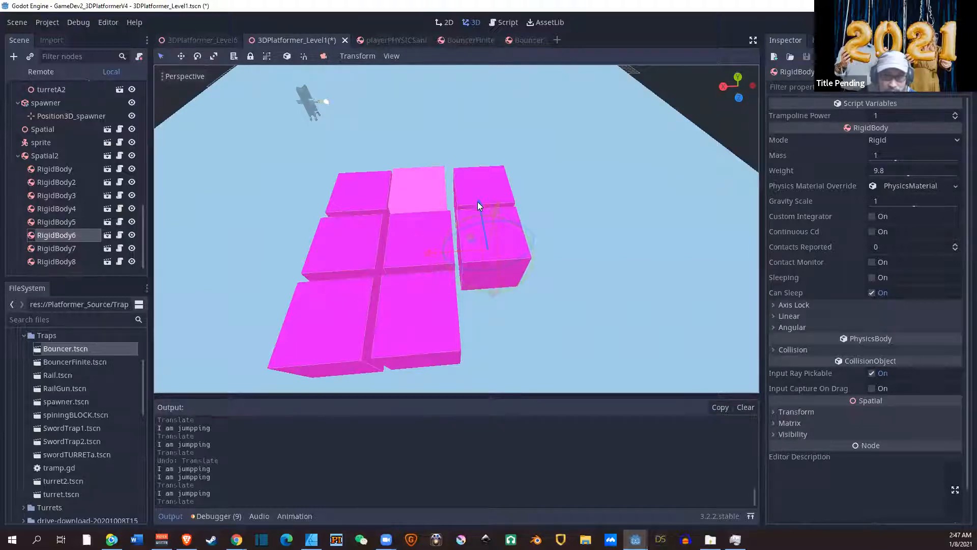
{"action": "left_click_drag", "start_coordinate": [477, 201], "coordinate": [478, 252]}
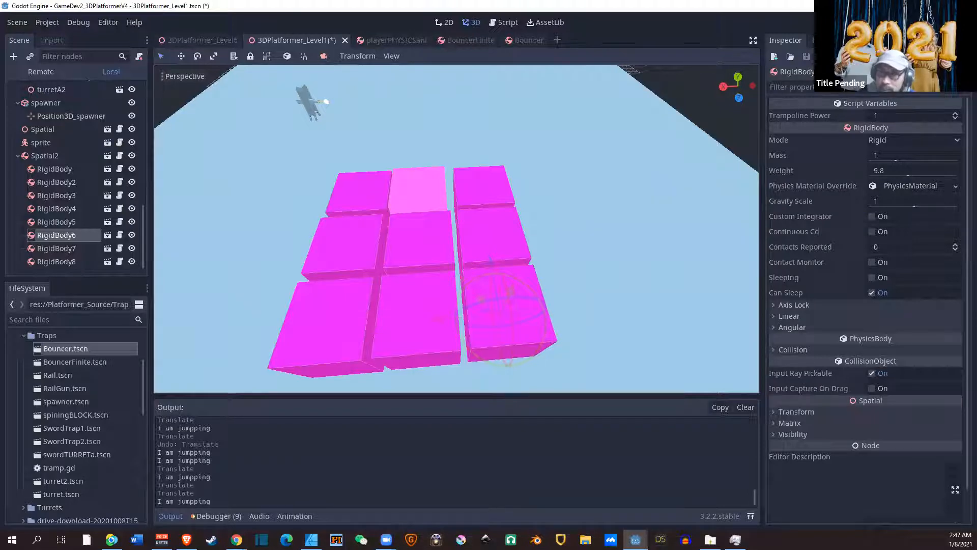
- Save and run the level scene, and playtest repeated bounces on the completed bouncer grid
{"action": "key", "text": "F6"}
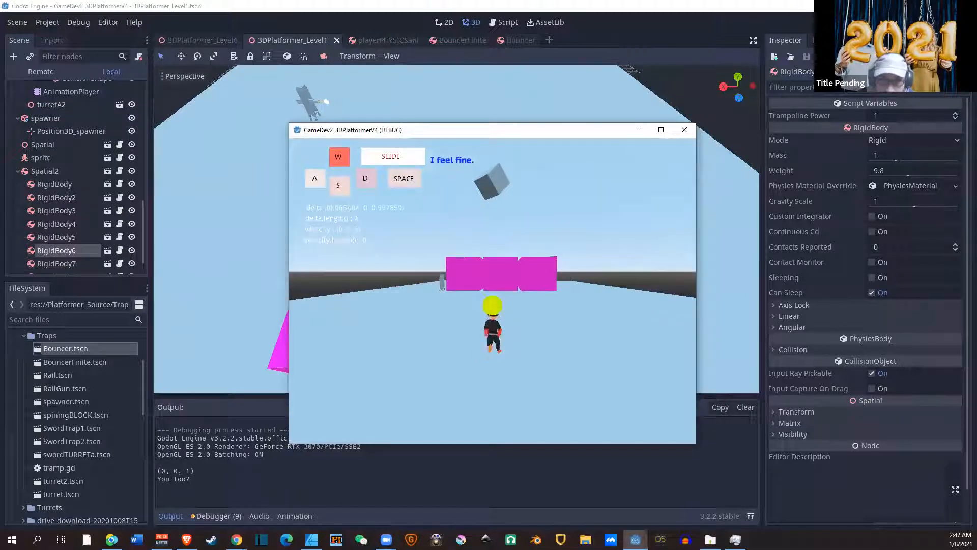
{"action": "key", "text": "space"}
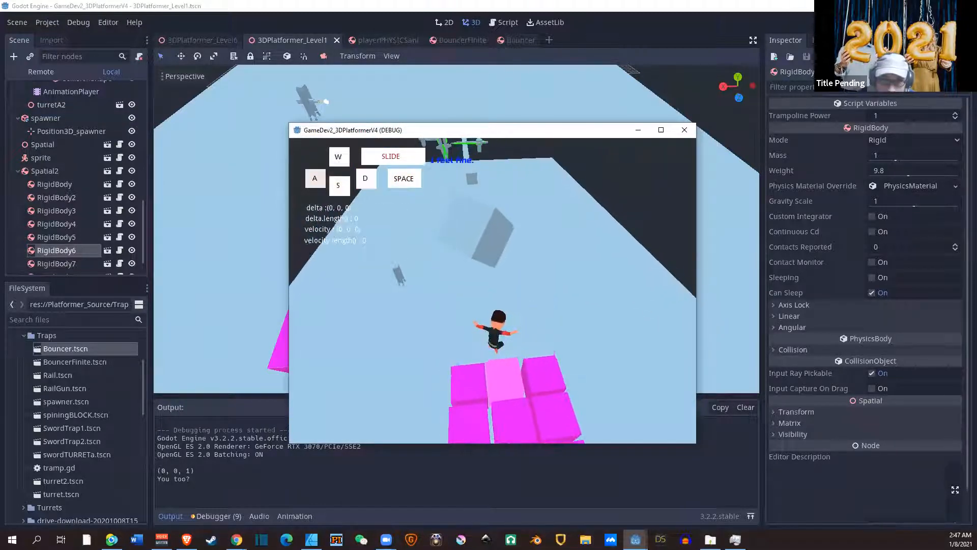
{"action": "key", "text": "space"}
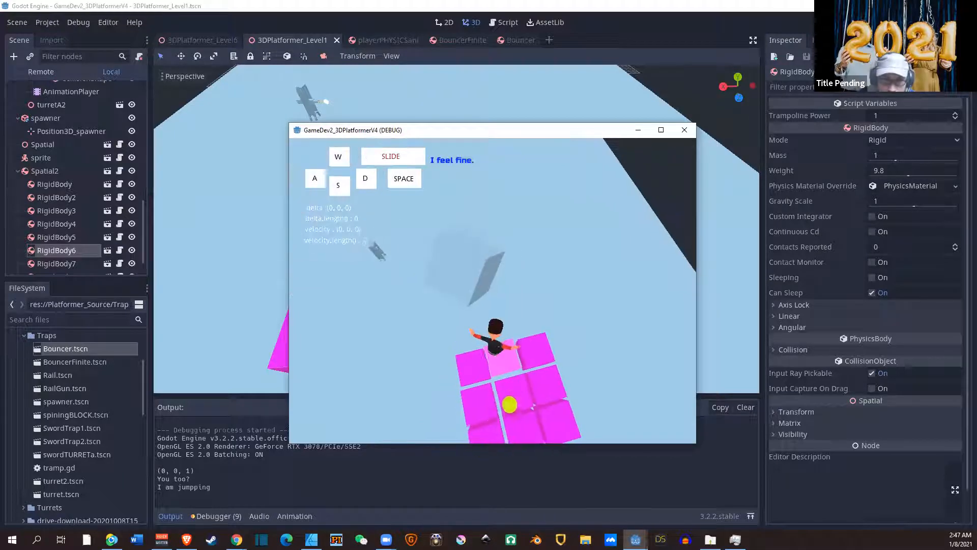
{"action": "key", "text": "d"}
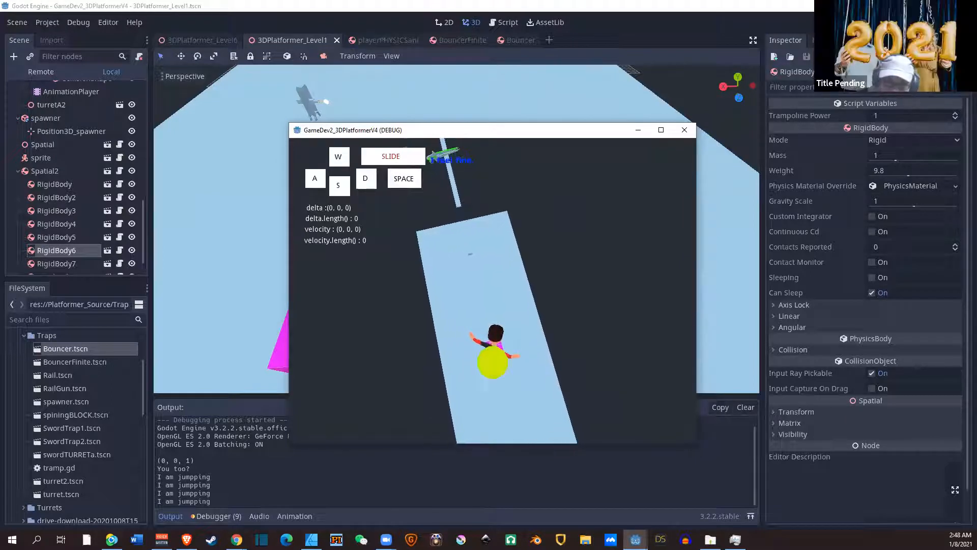
{"action": "key", "text": "s"}
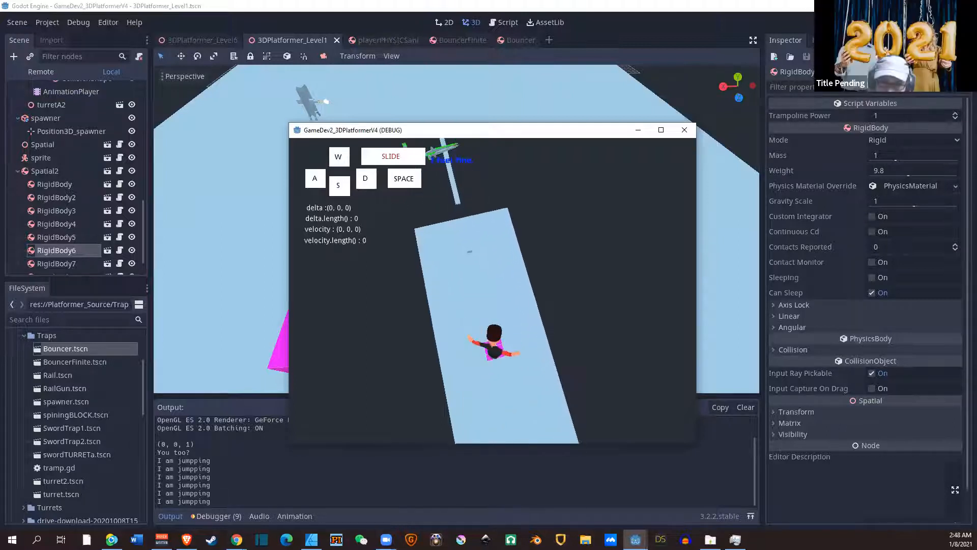
{"action": "key", "text": "s"}
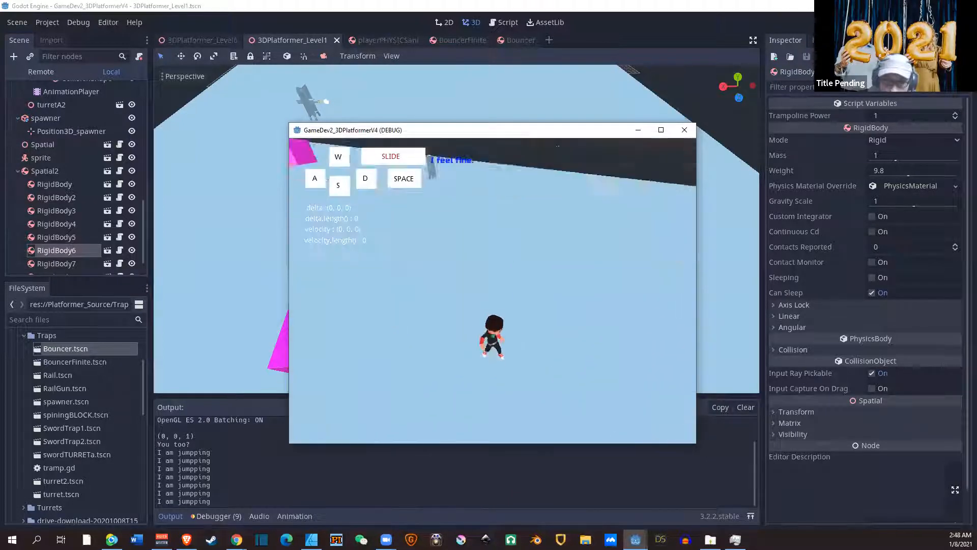
- Walk the character back from the open floor and jump onto the bouncer grid from the pale bouncer's side
{"action": "key", "text": "w"}
{"action": "key", "text": "w"}
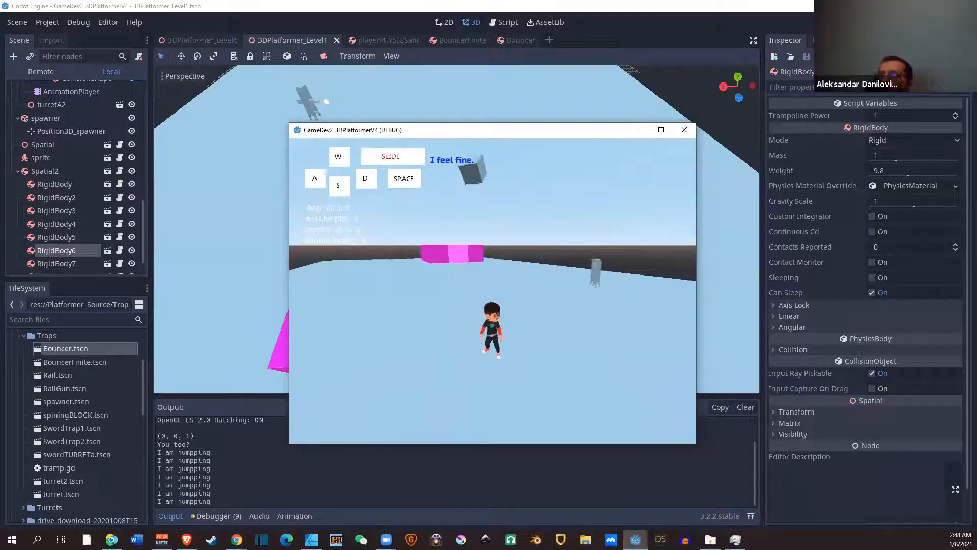
{"action": "key", "text": "space"}
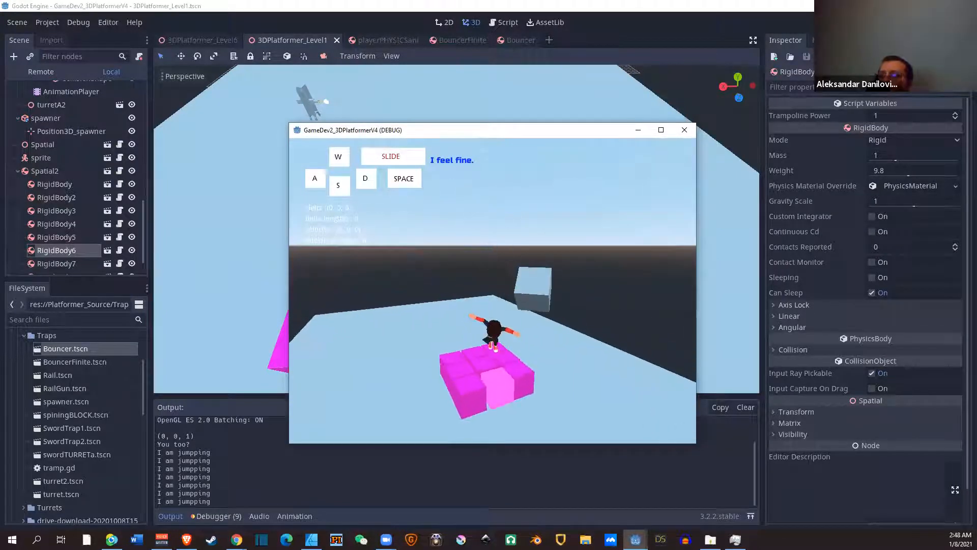
{"action": "key", "text": "a"}
- Approach the grid again, jump onto the finite cubes and steer the character in mid-air between bounces
{"action": "key", "text": "w"}
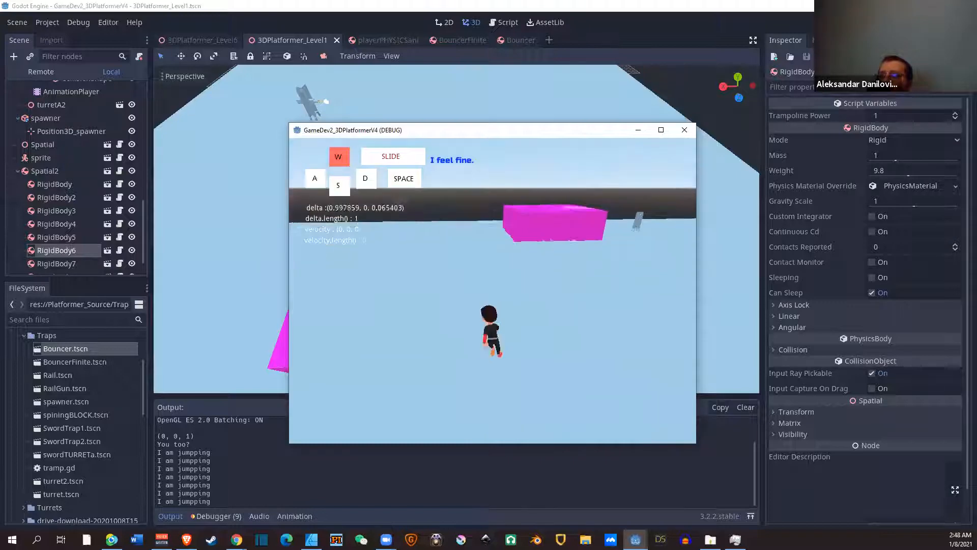
{"action": "key", "text": "d"}
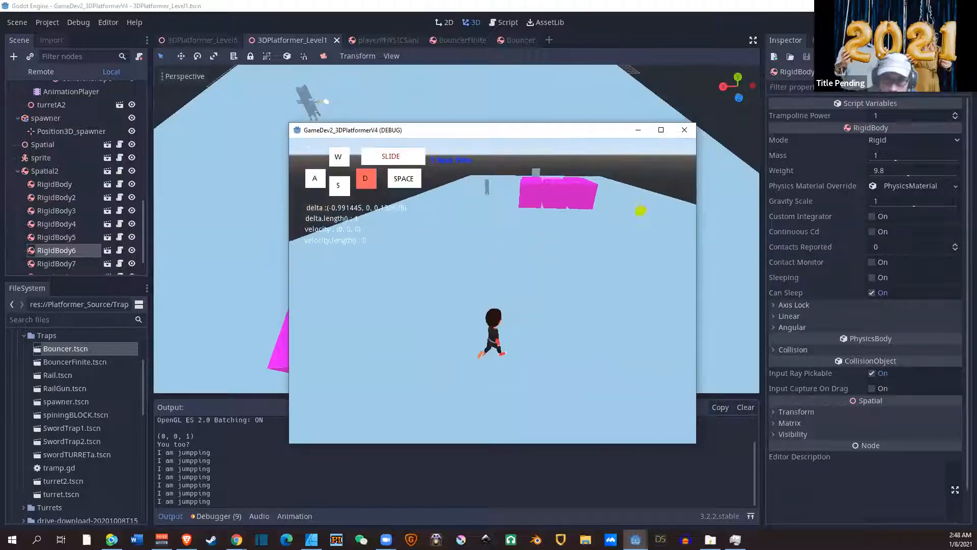
{"action": "key", "text": "a"}
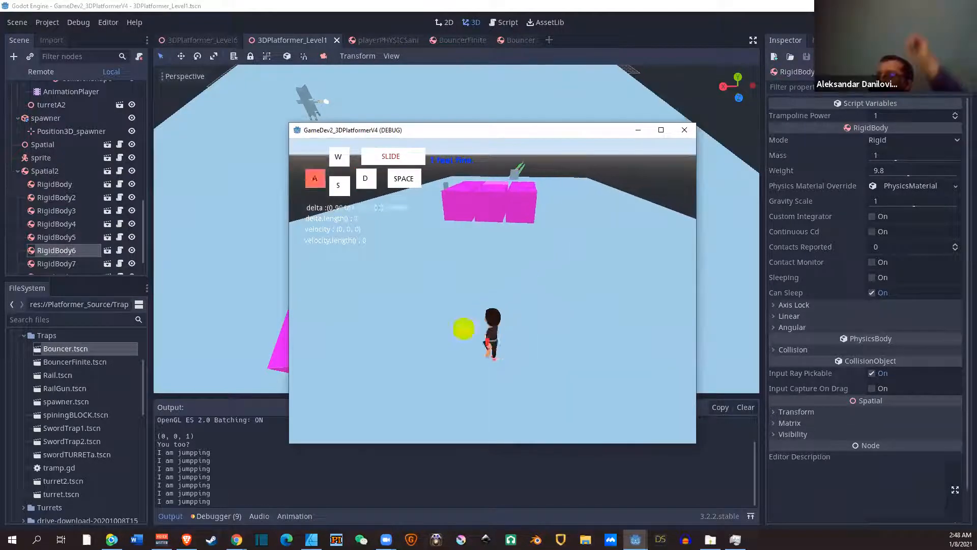
{"action": "key", "text": "space"}
{"action": "key", "text": "d"}
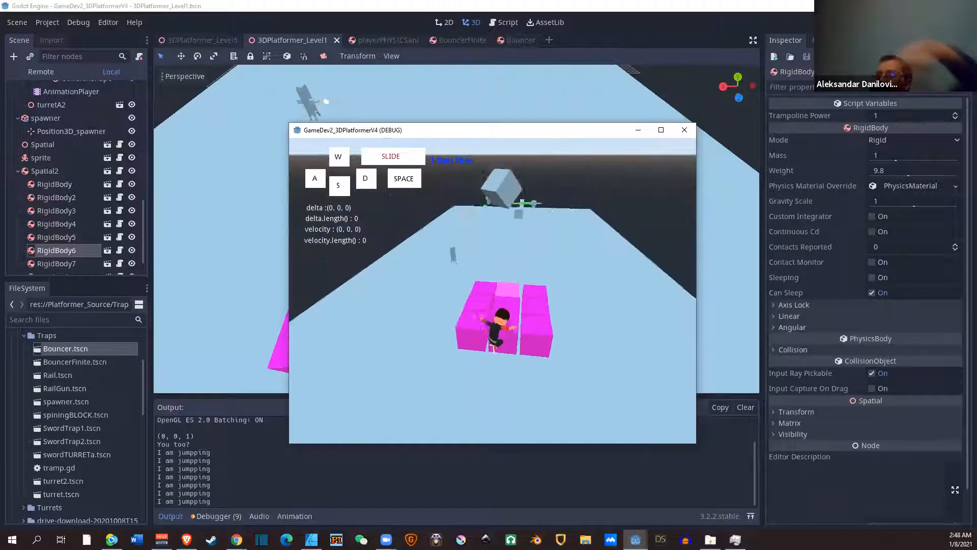
{"action": "key", "text": "w"}
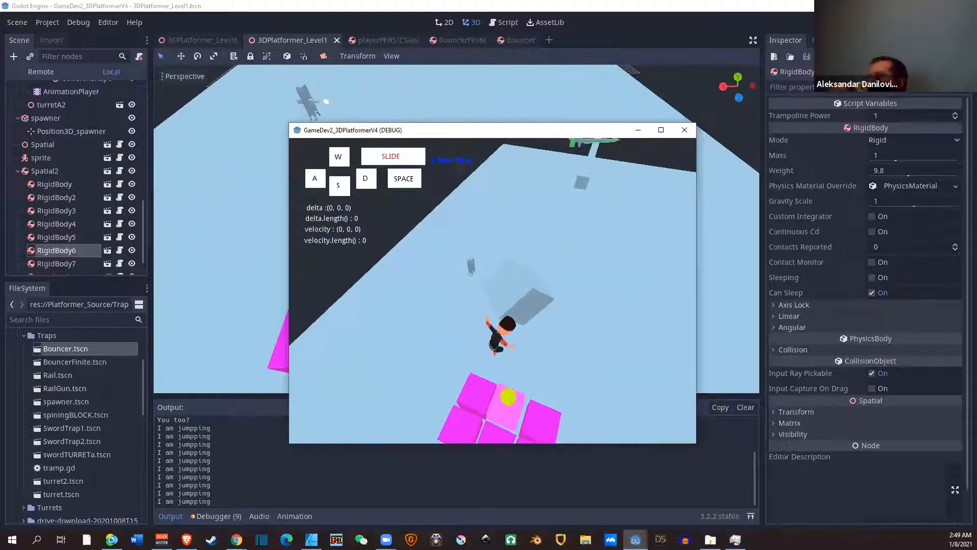
{"action": "key", "text": "a"}
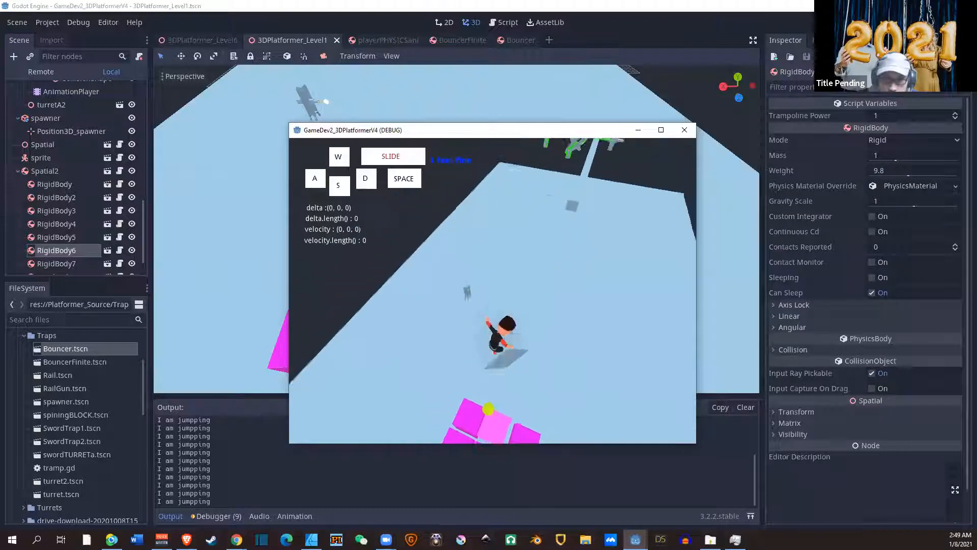
{"action": "key", "text": "s"}
{"action": "key", "text": "w"}
{"action": "key", "text": "w"}
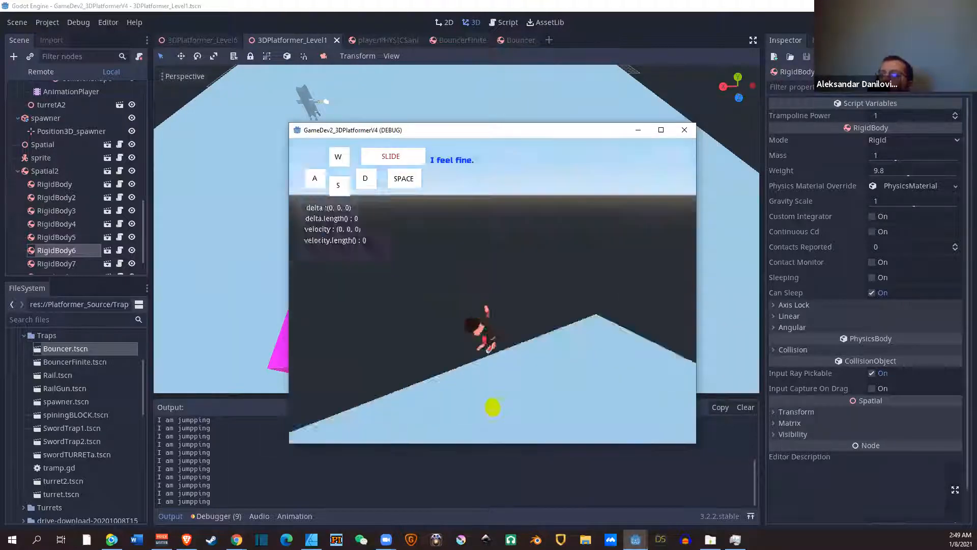
- Leave the game, open the BouncerFinite scene and set its root RigidBody's Trampoline Power to 0
{"action": "left_click", "coordinate": [684, 130]}
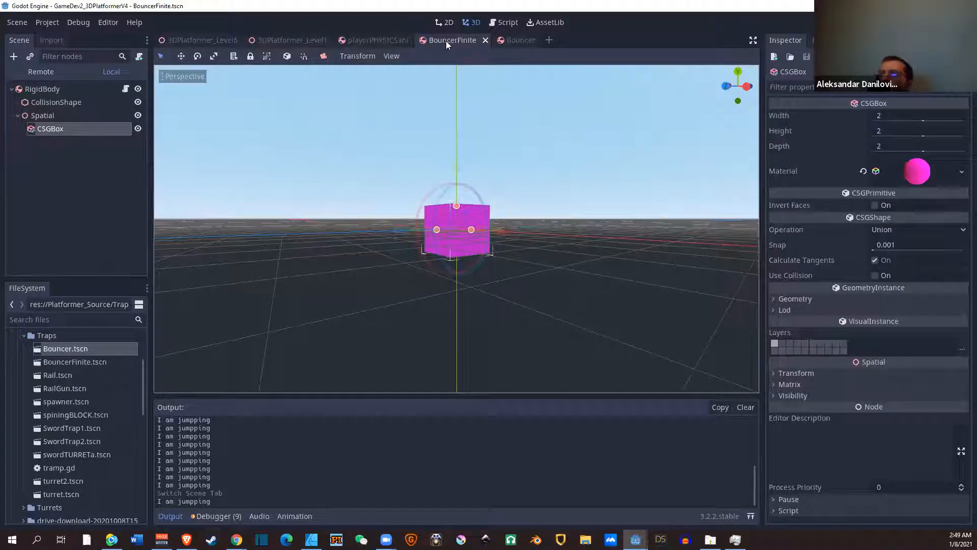
{"action": "left_click", "coordinate": [43, 89]}
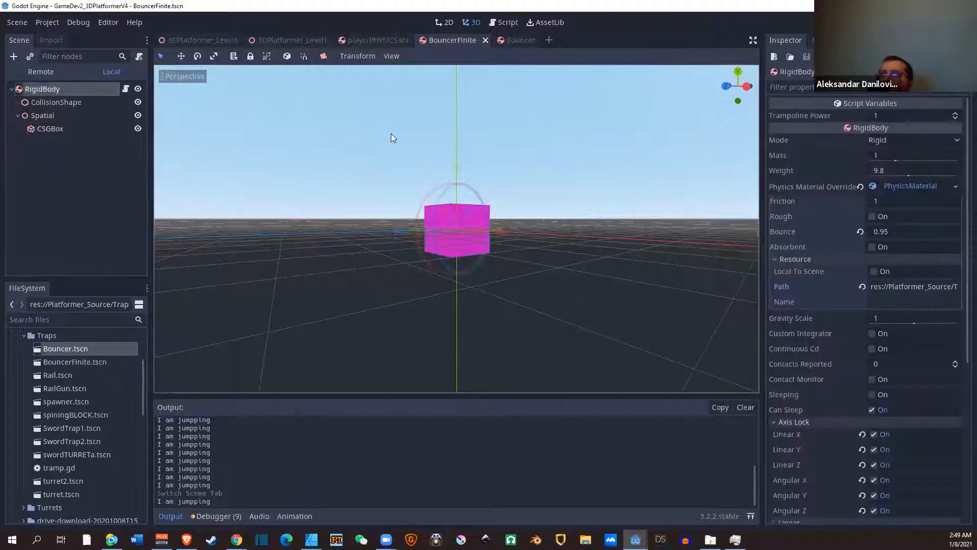
{"action": "left_click", "coordinate": [888, 115]}
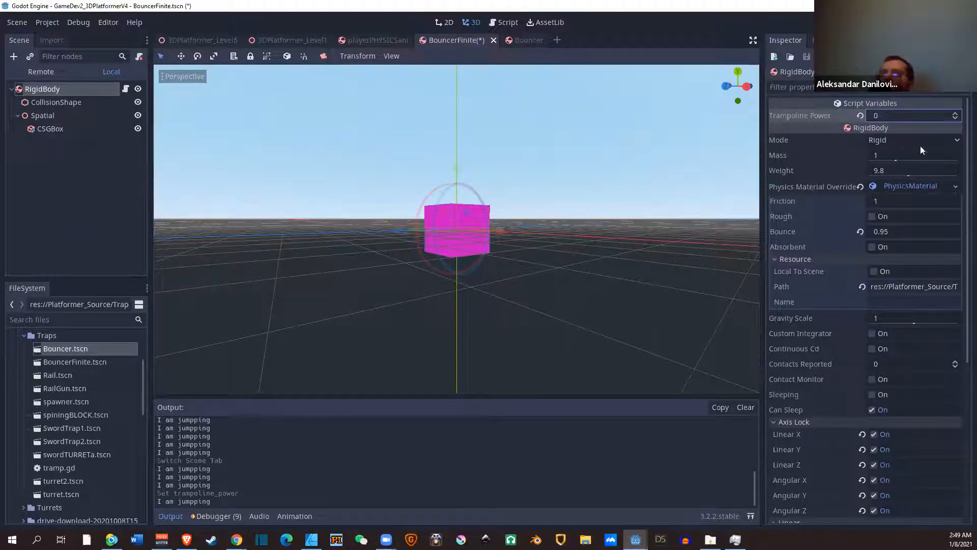
- Declare trampoline_power as a float in the RigidBody's tramp.gd script, save it and stop the running game
{"action": "left_click", "coordinate": [126, 88]}
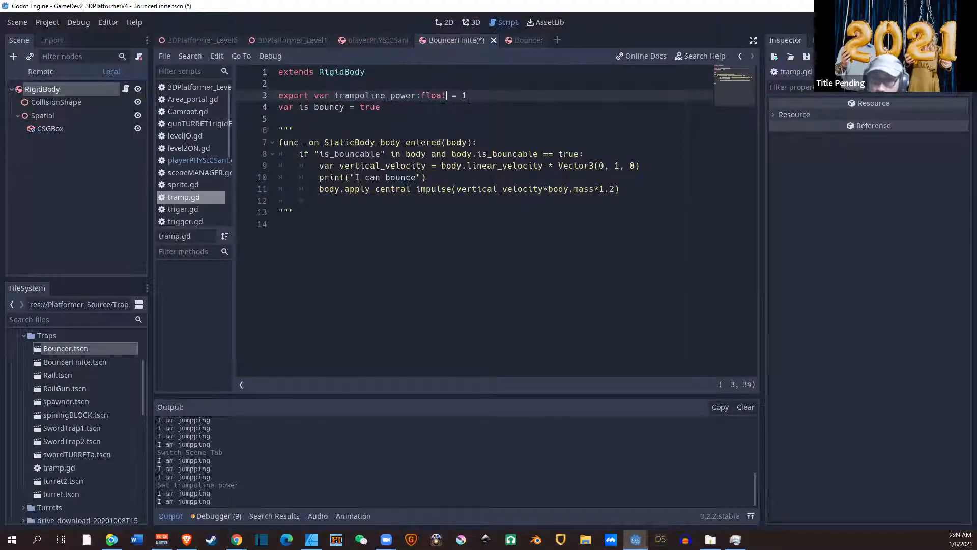
{"action": "key", "text": "ctrl+s"}
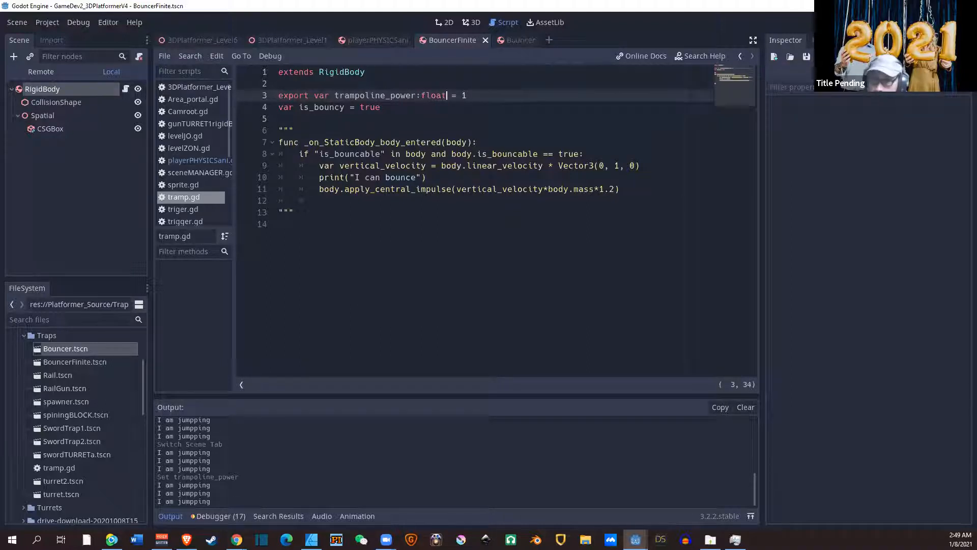
{"action": "key", "text": "F8"}
- Set the BouncerFinite root RigidBody's Trampoline Power to 0.4 and save the scene
{"action": "left_click", "coordinate": [93, 75]}
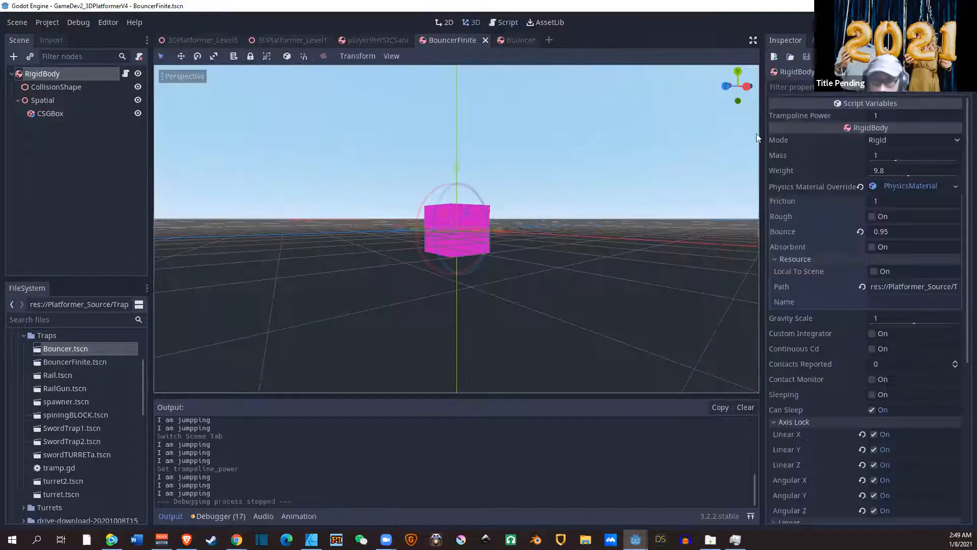
{"action": "left_click", "coordinate": [885, 114]}
{"action": "type", "text": "0.1"}
{"action": "key", "text": "Return"}
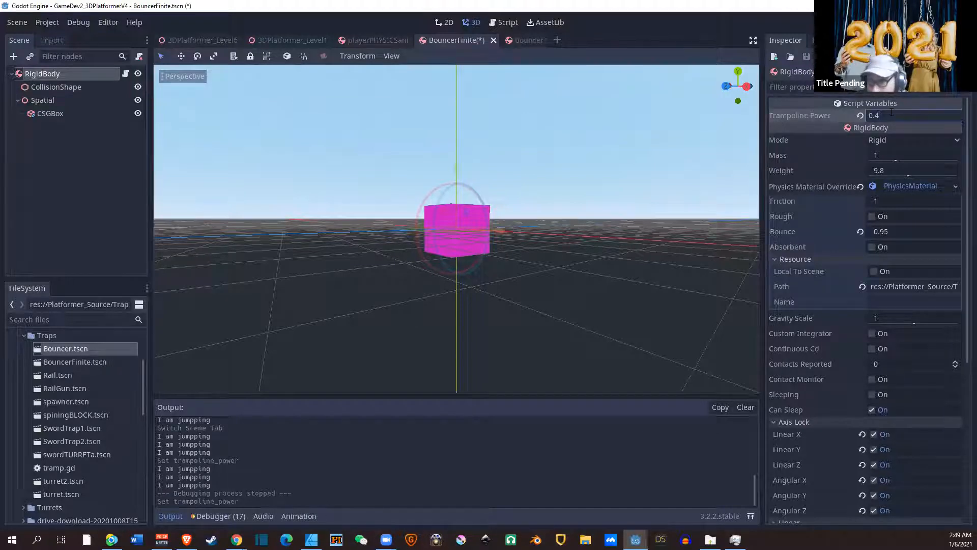
{"action": "type", "text": "0.4"}
{"action": "key", "text": "Return"}
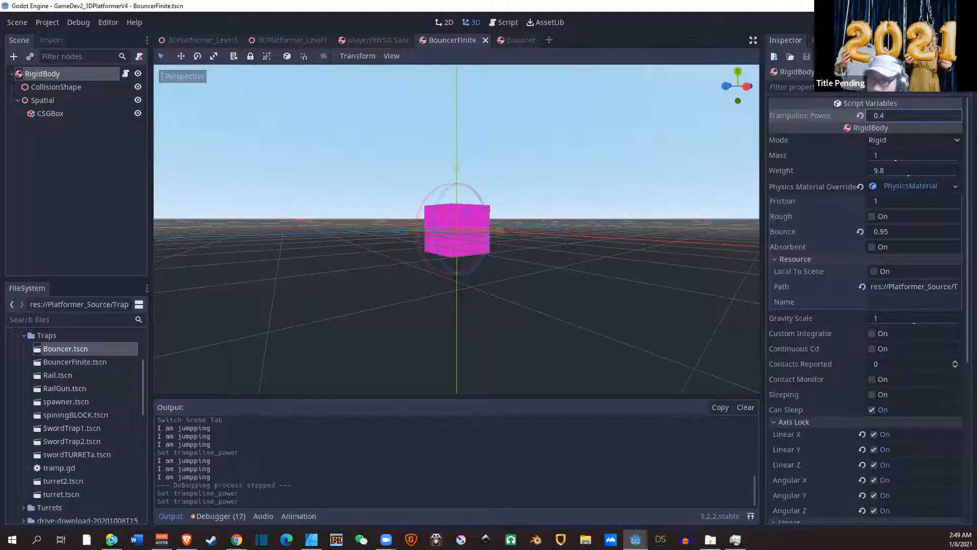
{"action": "key", "text": "F5"}
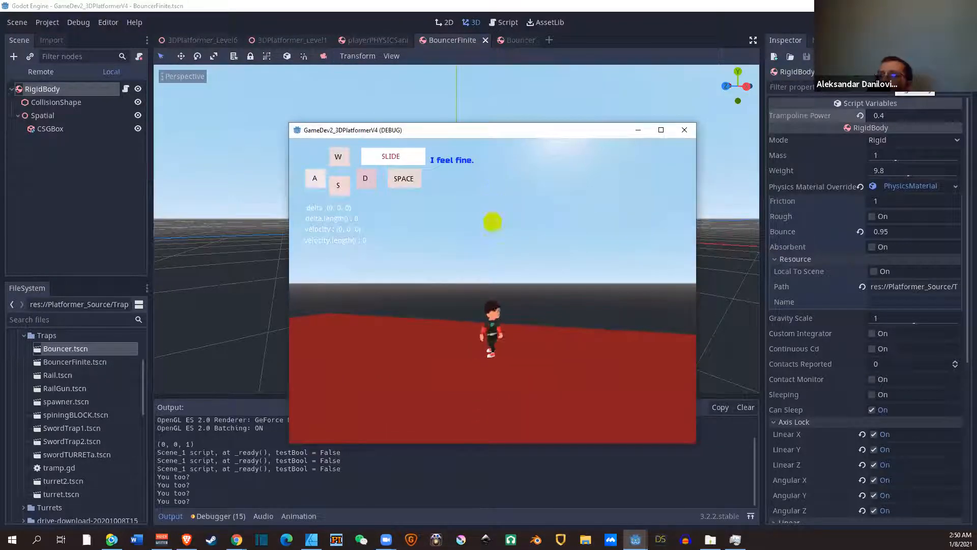
{"action": "key", "text": "space"}
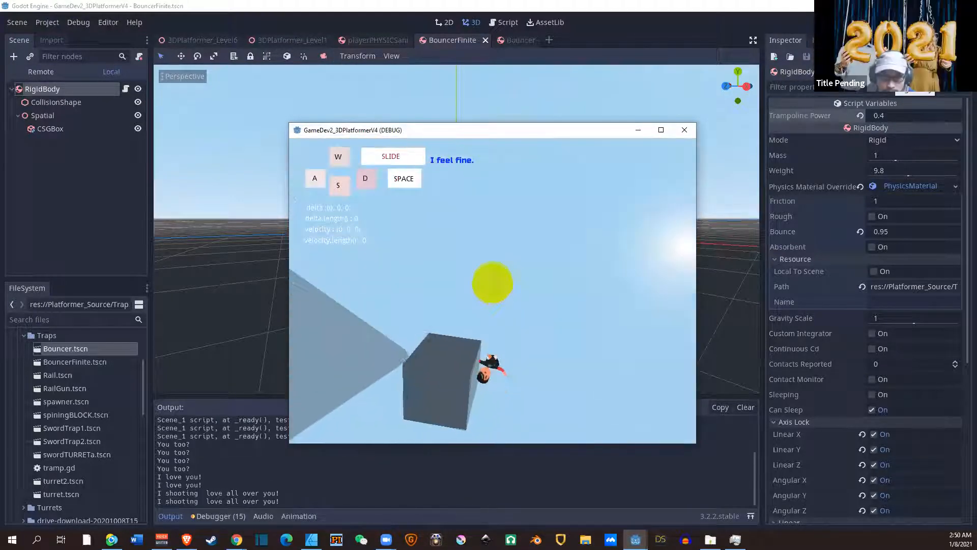
{"action": "key", "text": "alt+Tab"}
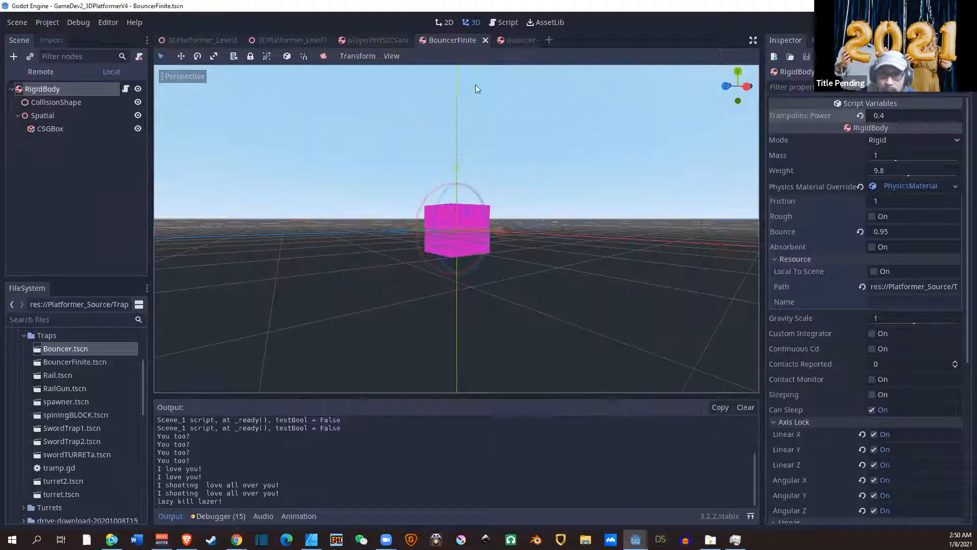
- Open the 3DPlatformer_Level1 scene and run it to test the 0.4 trampoline power
{"action": "left_click", "coordinate": [362, 35]}
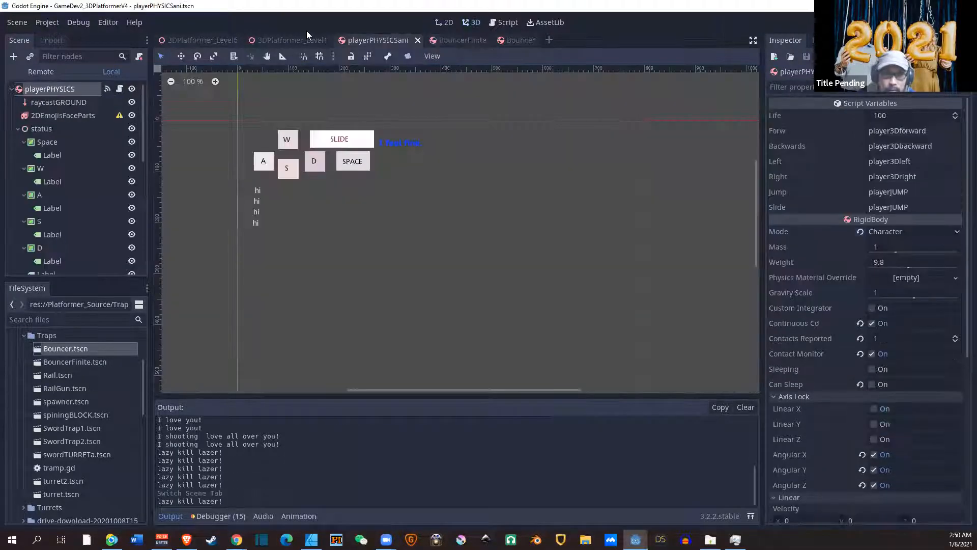
{"action": "left_click", "coordinate": [304, 41]}
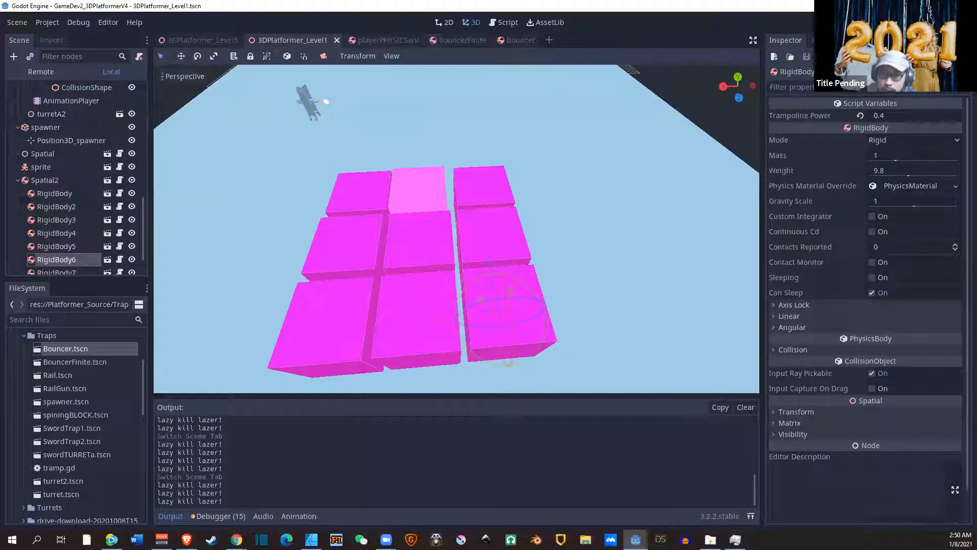
{"action": "key", "text": "F6"}
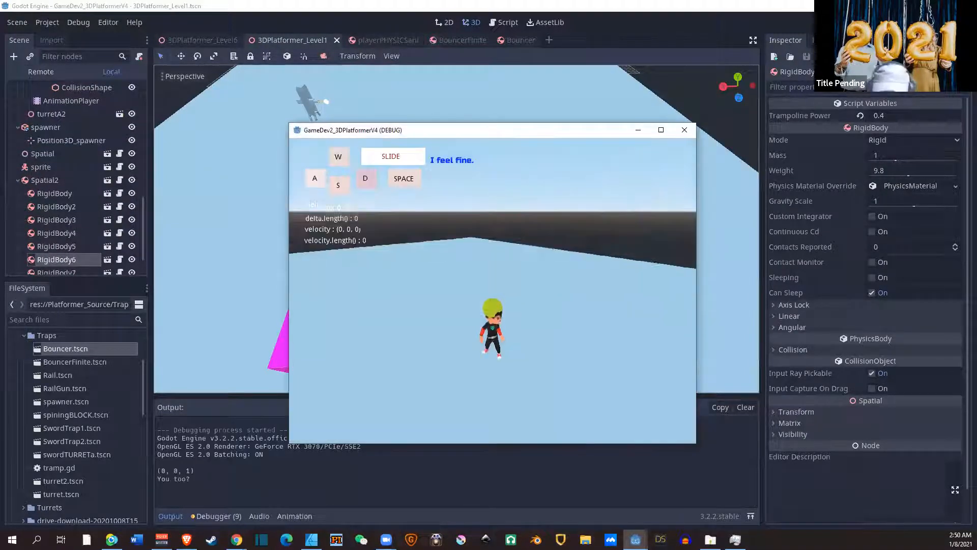
- Move the character onto the cube grid and steer in all four directions between bounces to stay above it
{"action": "key", "text": "w"}
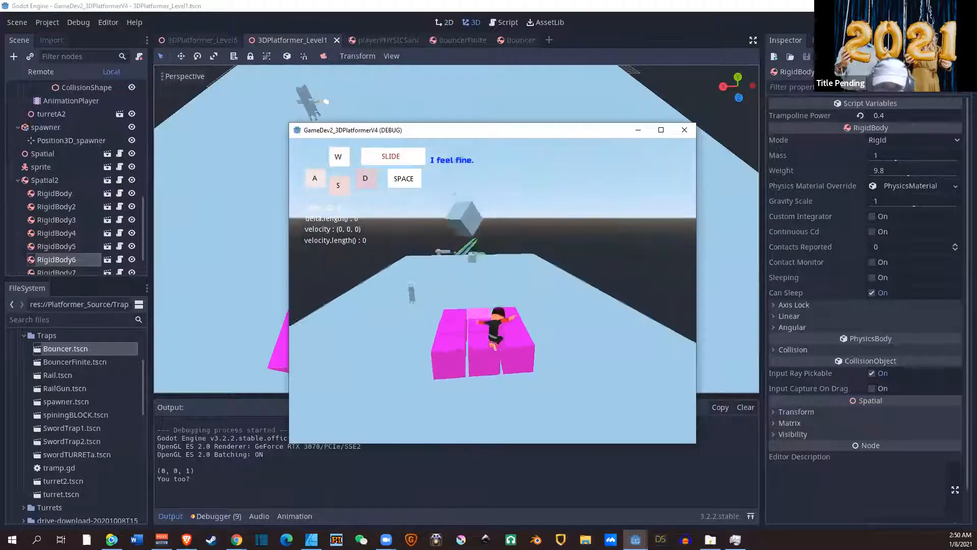
{"action": "key", "text": "a"}
{"action": "key", "text": "d"}
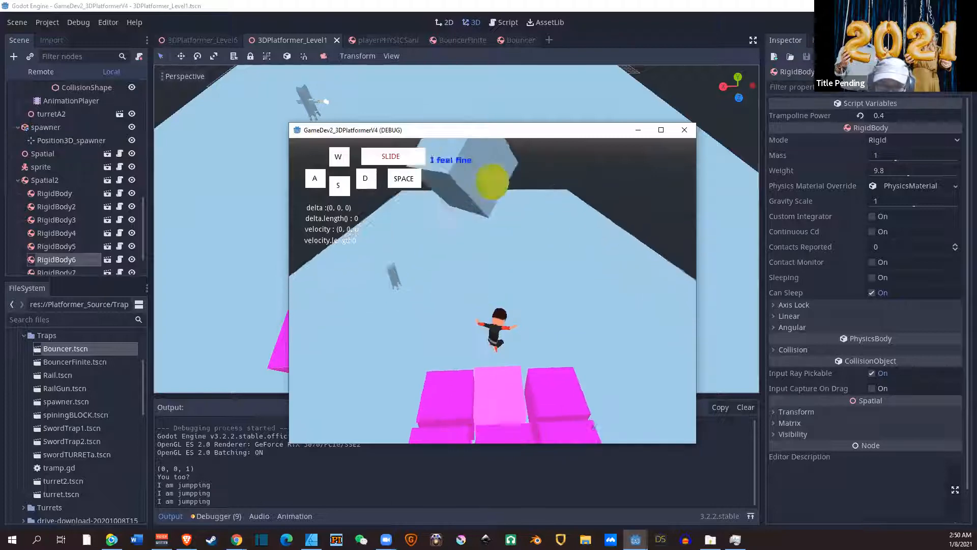
{"action": "key", "text": "s"}
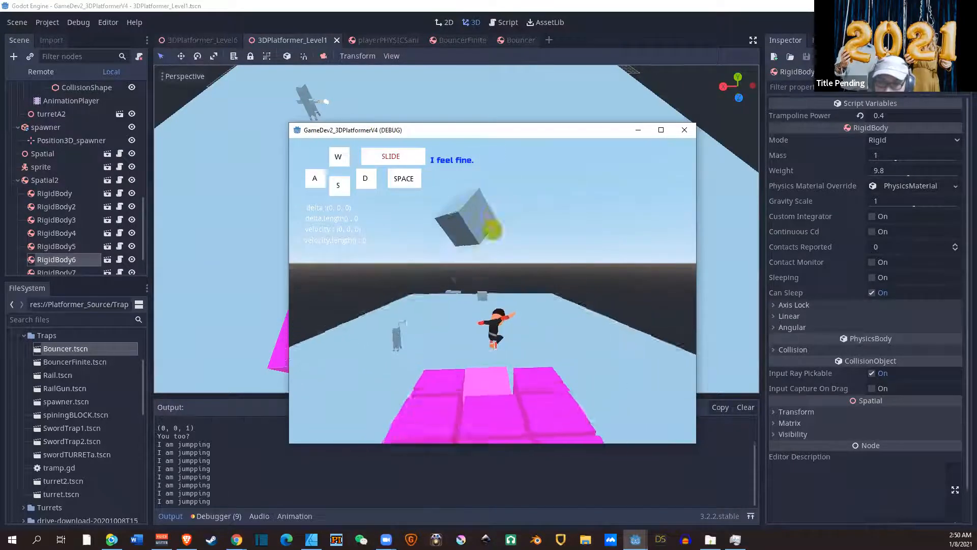
{"action": "key", "text": "s"}
{"action": "key", "text": "w"}
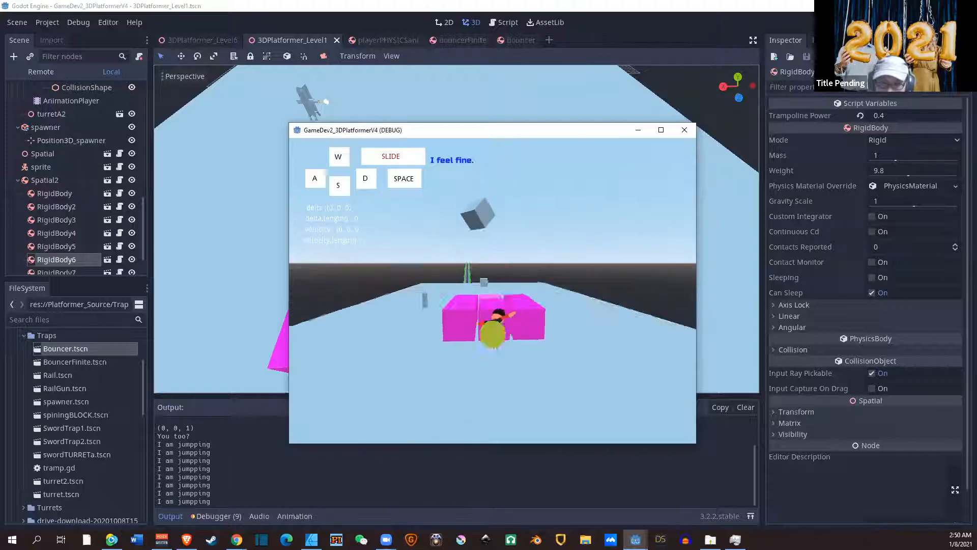
- Back the character up in mid-air, return to the grid and add jumps while veering left to test the rebound
{"action": "key", "text": "s"}
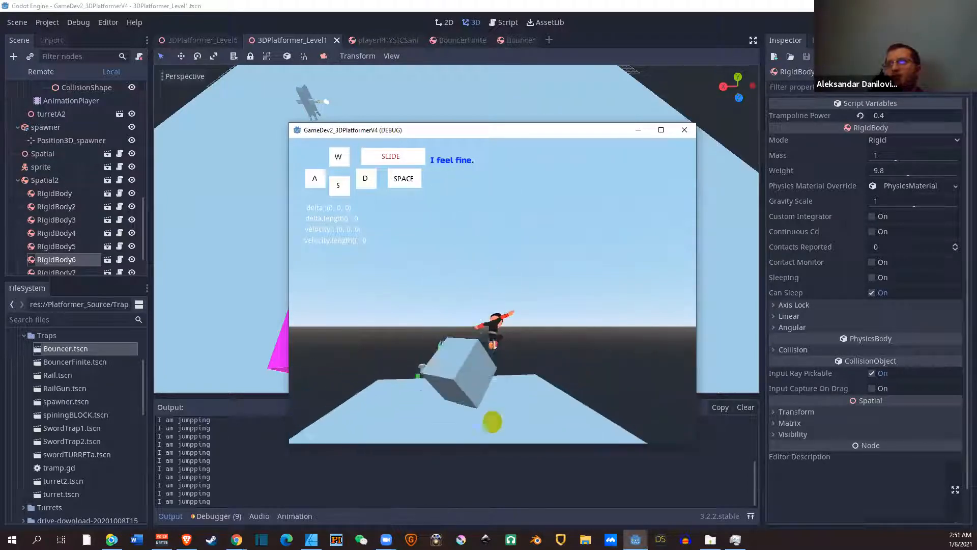
{"action": "key", "text": "s"}
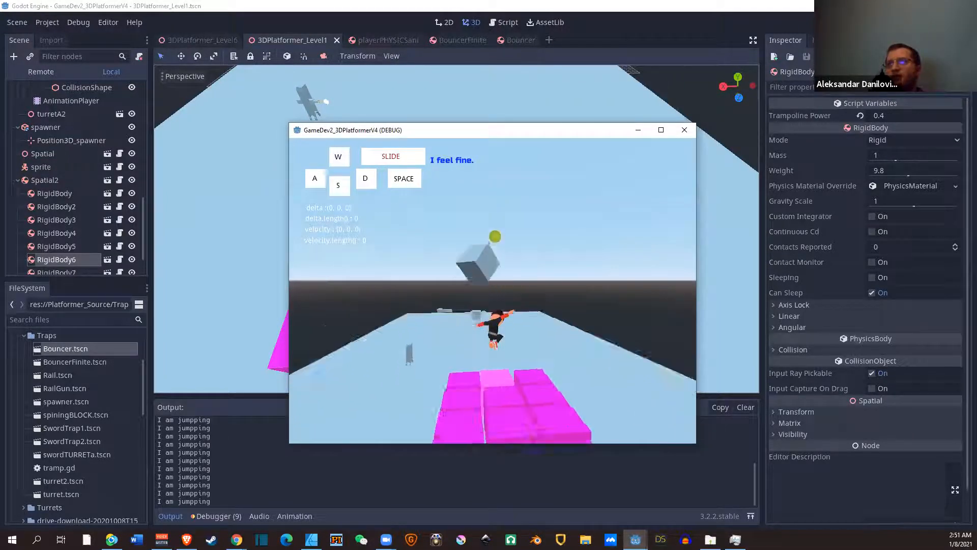
{"action": "key", "text": "w"}
{"action": "key", "text": "space"}
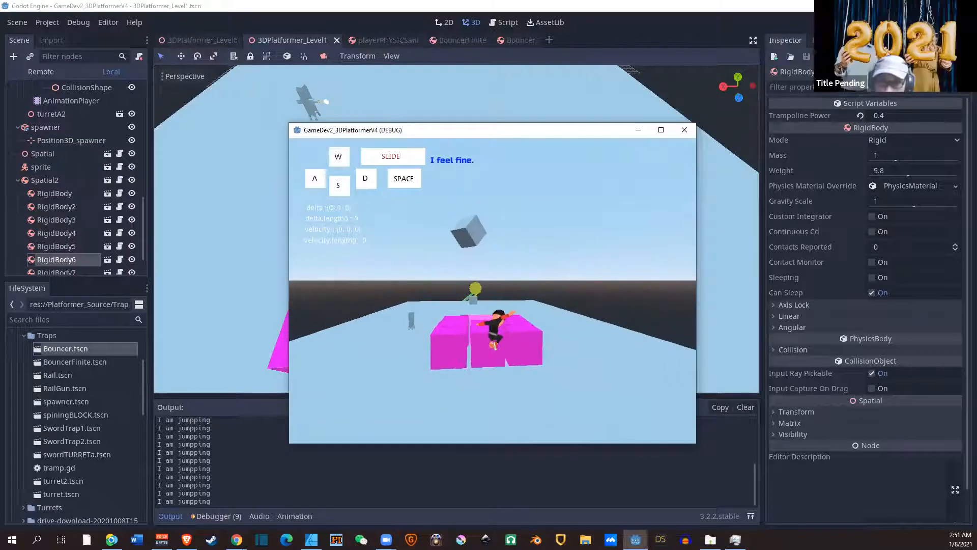
{"action": "key", "text": "a"}
{"action": "key", "text": "space"}
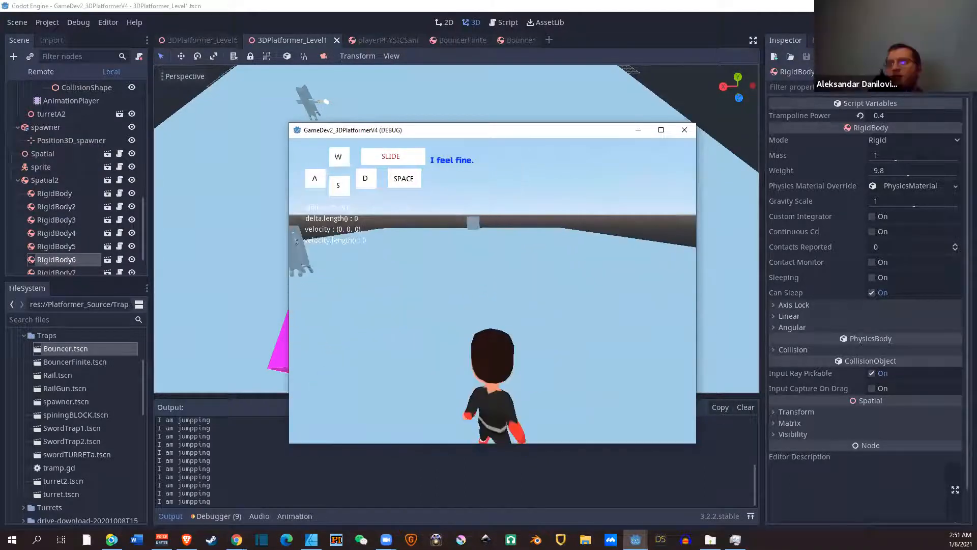
{"action": "key", "text": "space"}
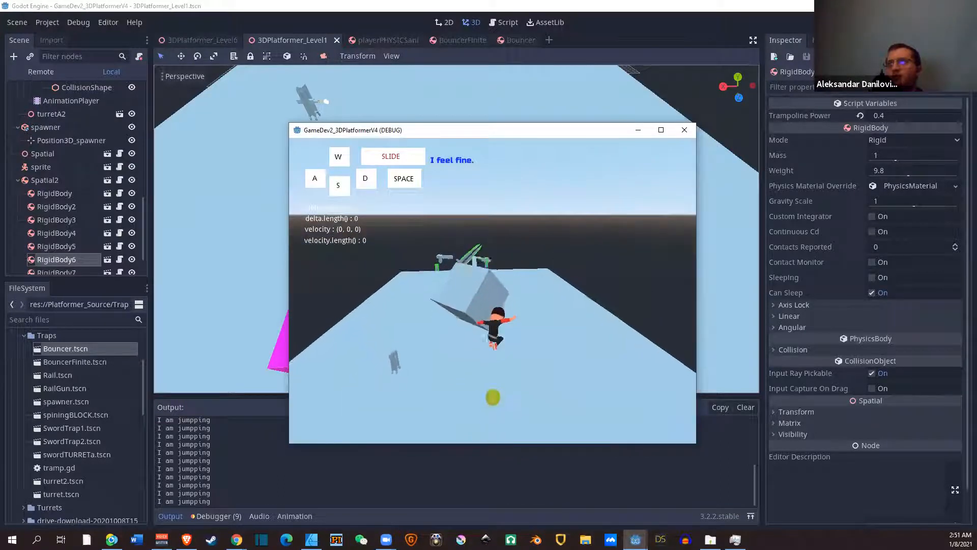
- Alternate forward and backward steering in mid-air to bring the character down over the middle of the cube grid
{"action": "key", "text": "w"}
{"action": "key", "text": "s"}
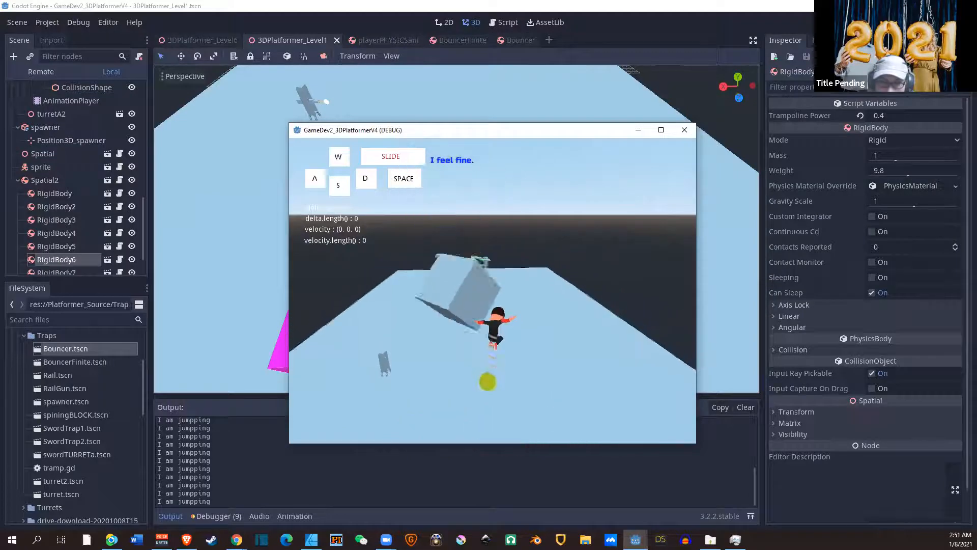
{"action": "key", "text": "s"}
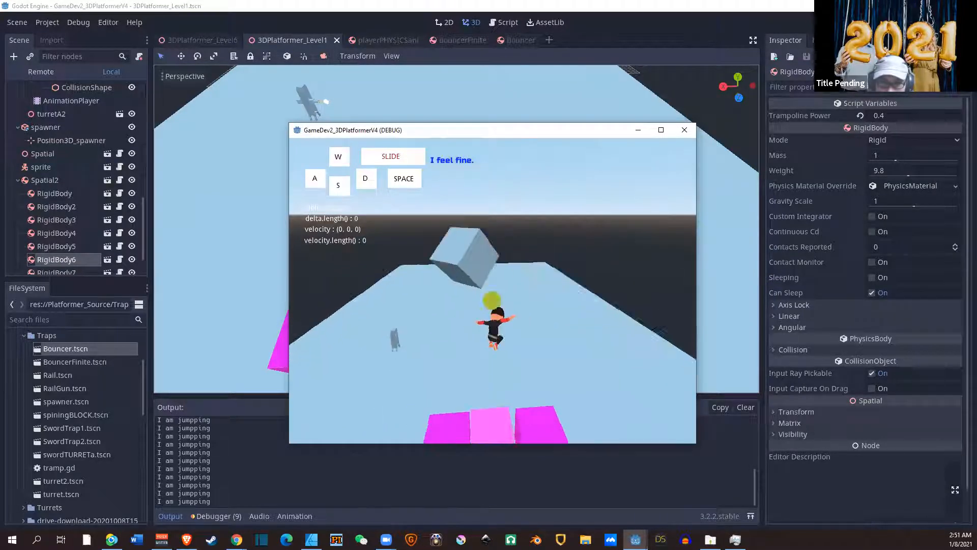
{"action": "key", "text": "w"}
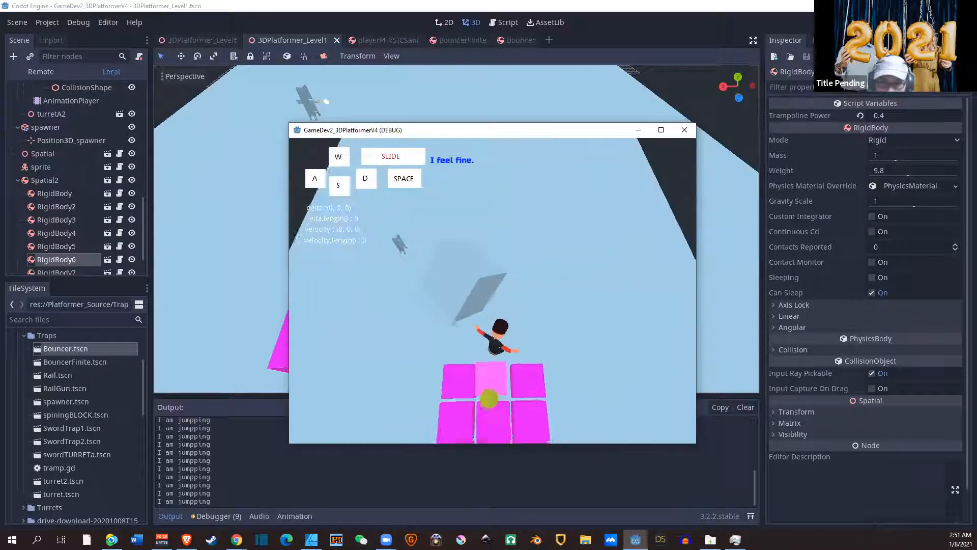
{"action": "key", "text": "s"}
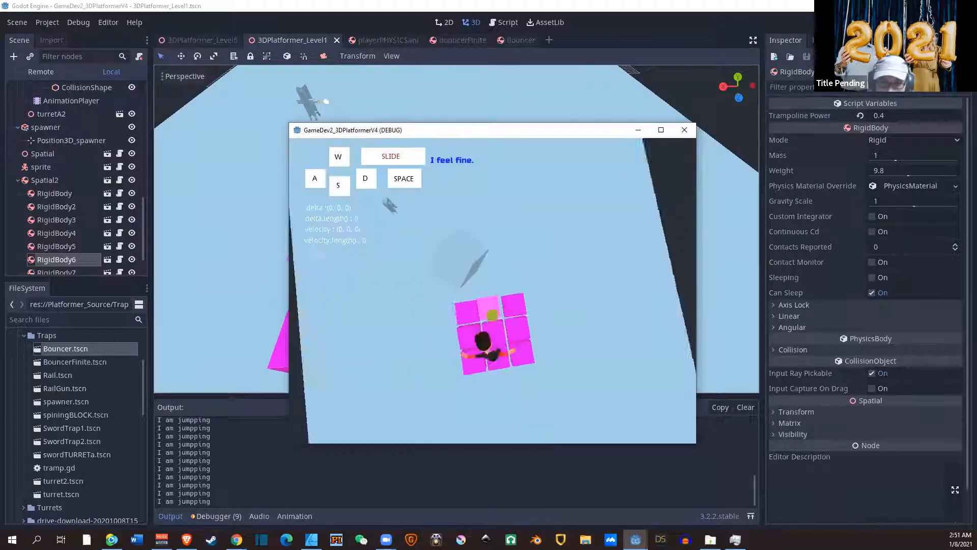
{"action": "key", "text": "w"}
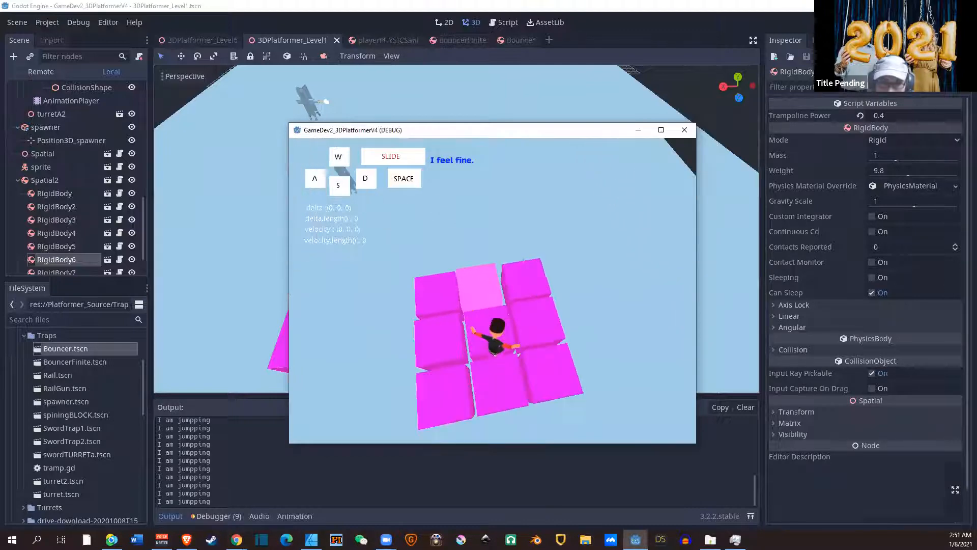